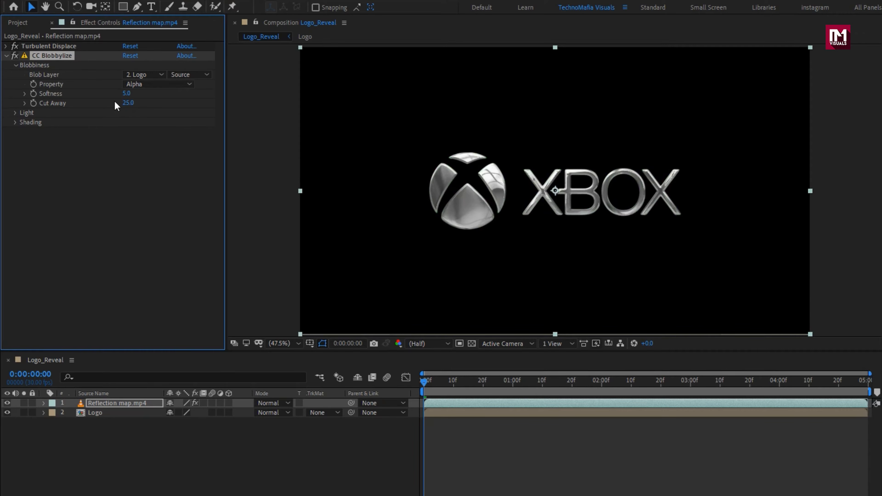
Set the Cut Away of CC Blobbylize on the Reflection map layer to 40.
click(127, 103)
text(40)
key(Return)
Apply CC Glass to the Reflection map layer and use the Logo layer as its bump map.
click(11, 59)
key(ctrl+space)
text(cc g)
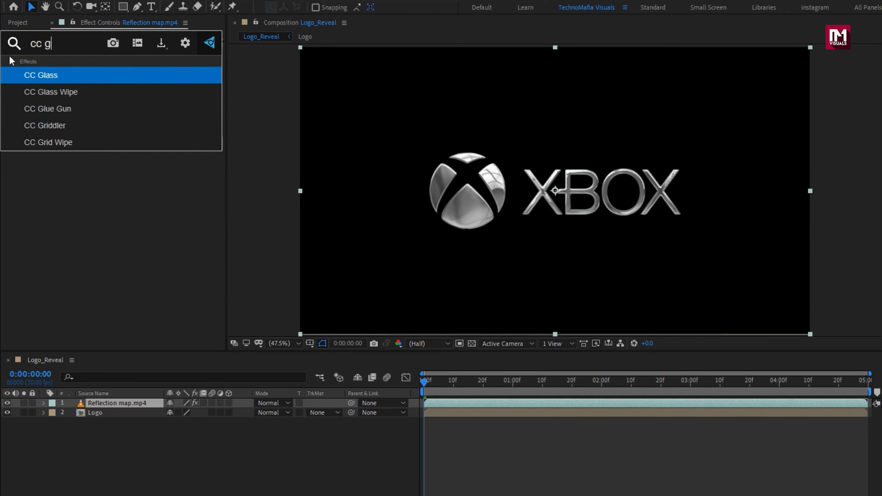
key(Return)
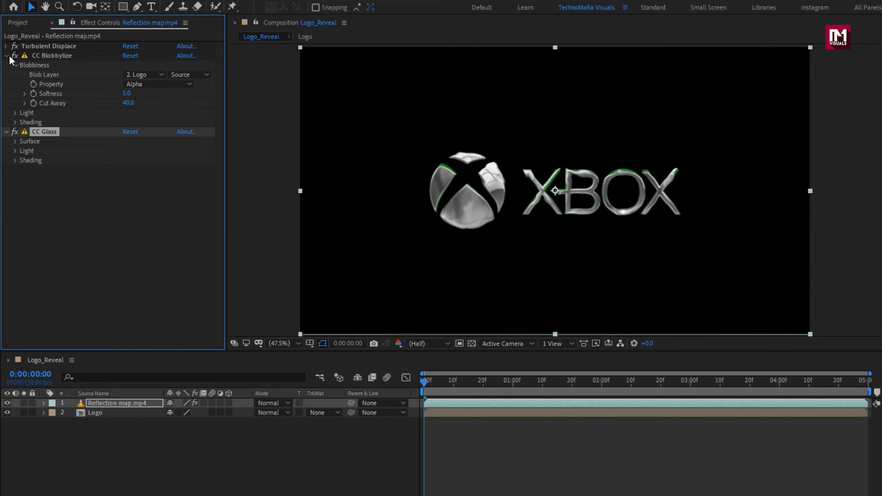
click(15, 141)
click(134, 150)
click(150, 192)
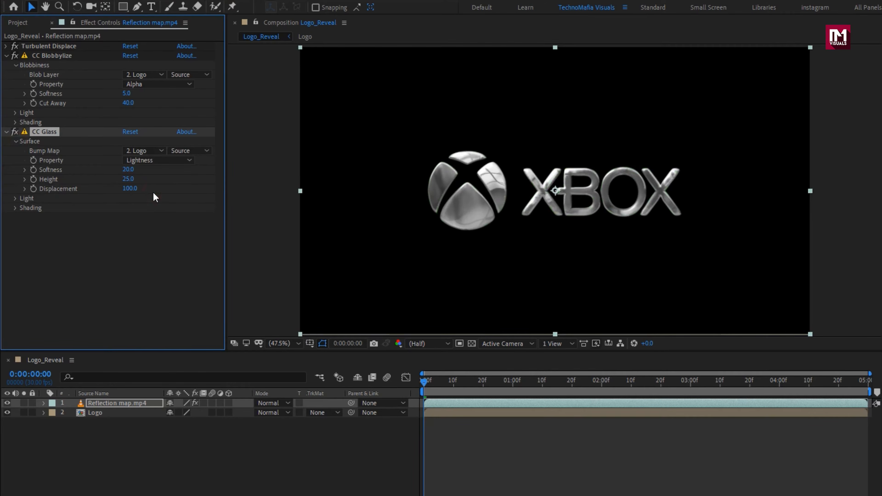
Set the CC Glass surface Softness to 1 and Displacement to 0.
text(1)
key(Return)
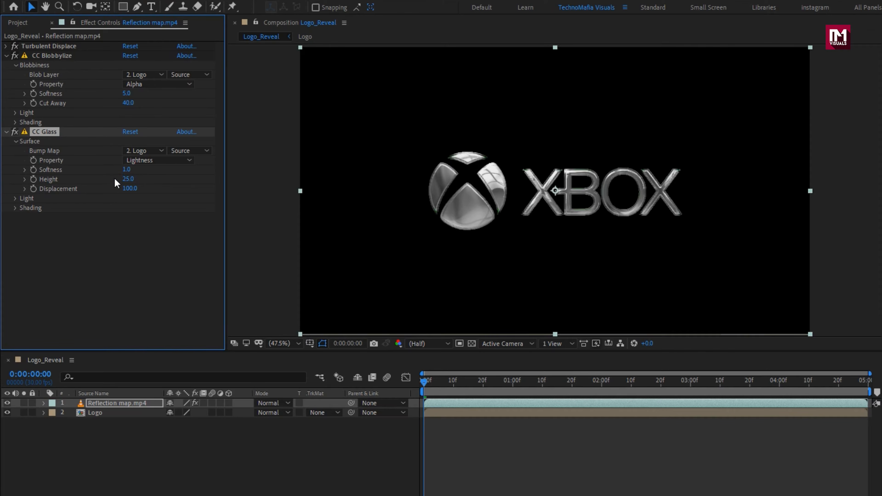
click(130, 189)
text(0)
key(Return)
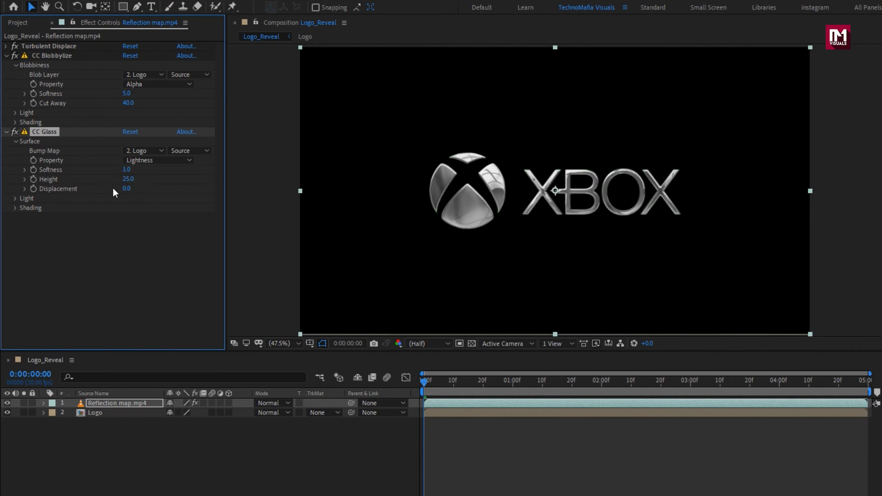
Change the Reflection map layer's blending mode to Soft Light.
click(134, 403)
click(269, 403)
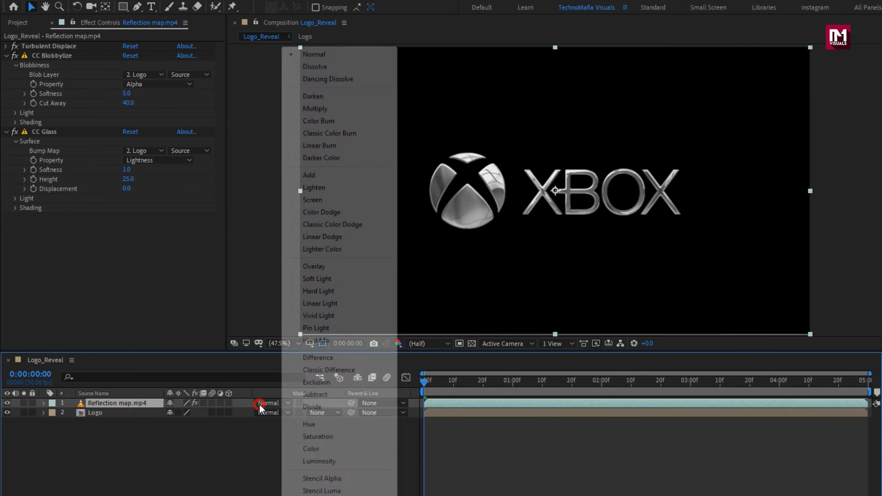
click(308, 279)
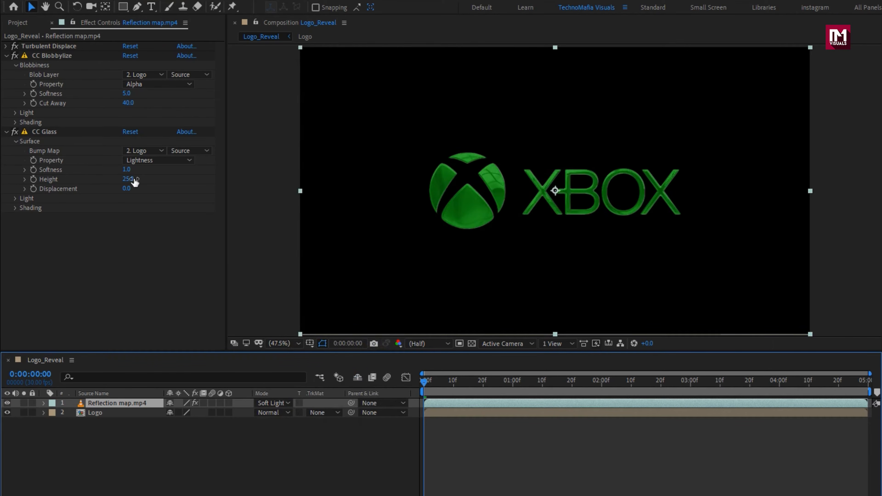
Add the Logo composition as the top layer and keyframe its opacity to fade in to 100% over the first second.
click(24, 25)
drag(42, 153, 133, 401)
key(t)
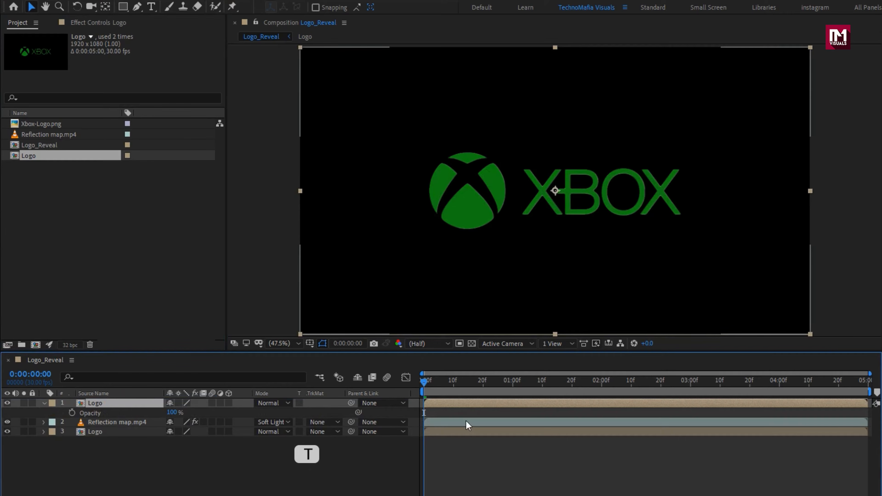
drag(498, 389, 513, 387)
click(72, 413)
key(Home)
drag(170, 413, 45, 413)
Shift the top Logo layer so that it starts at 0:00:03:00 and preview the fade.
drag(626, 387, 691, 388)
drag(480, 404, 741, 404)
drag(444, 382, 825, 389)
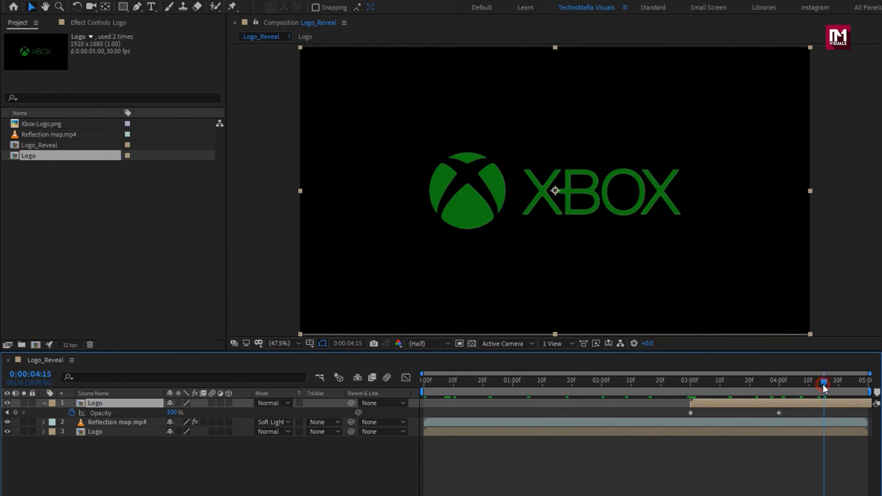
Pre-compose all three layers into a new composition named Glossy_Logo, moving all attributes into it.
click(44, 403)
drag(123, 437, 99, 403)
right_click(99, 403)
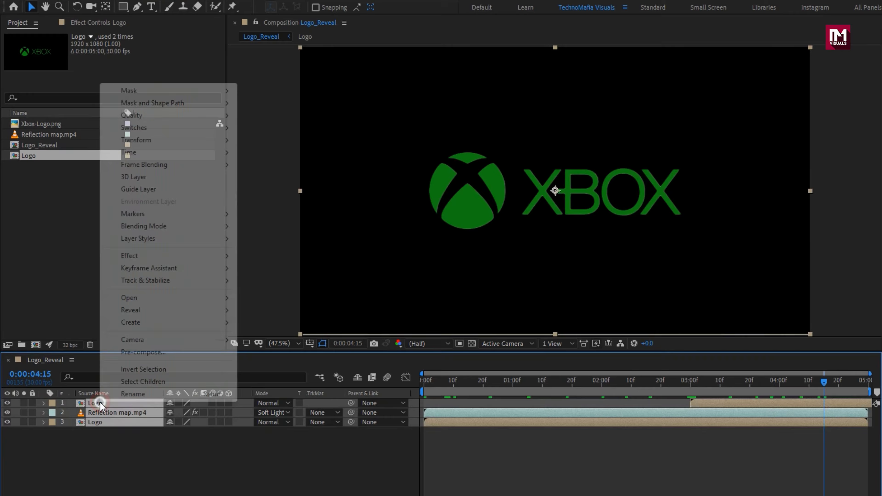
click(125, 352)
text(Glossy_Logo)
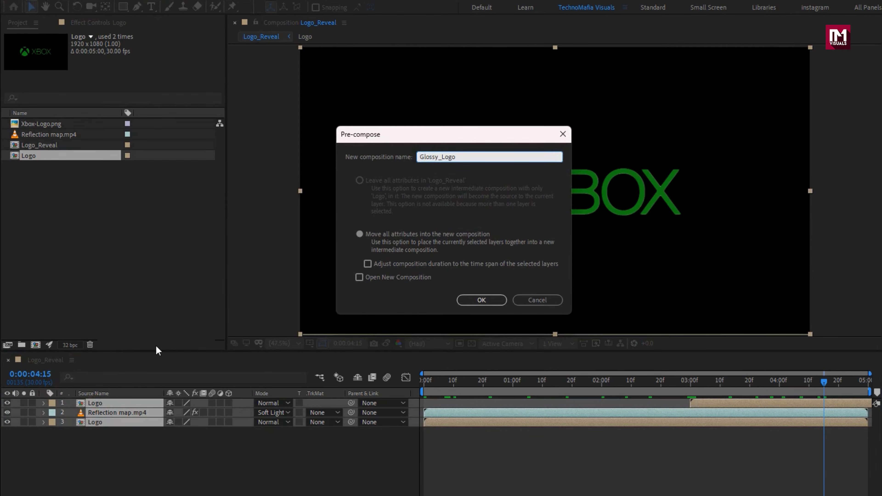
click(463, 303)
click(180, 438)
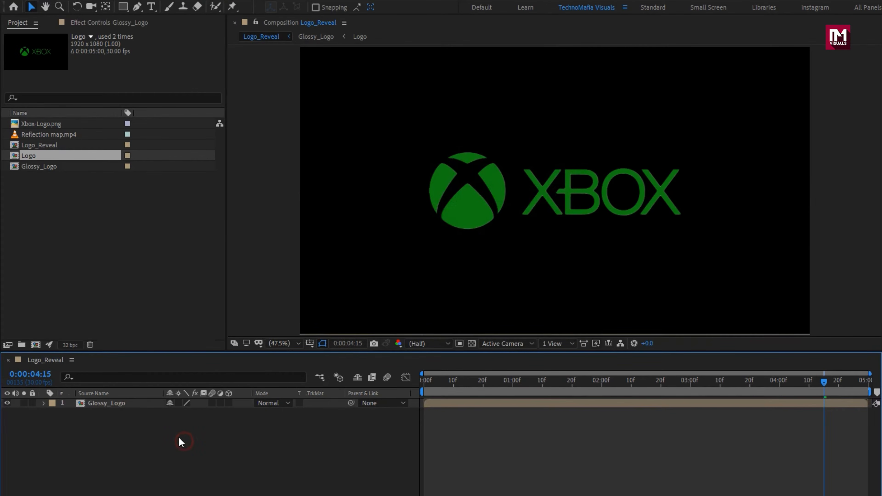
Create a white 1920 x 1080 px solid layer above Glossy_Logo.
right_click(154, 419)
mouse_move(283, 427)
click(308, 452)
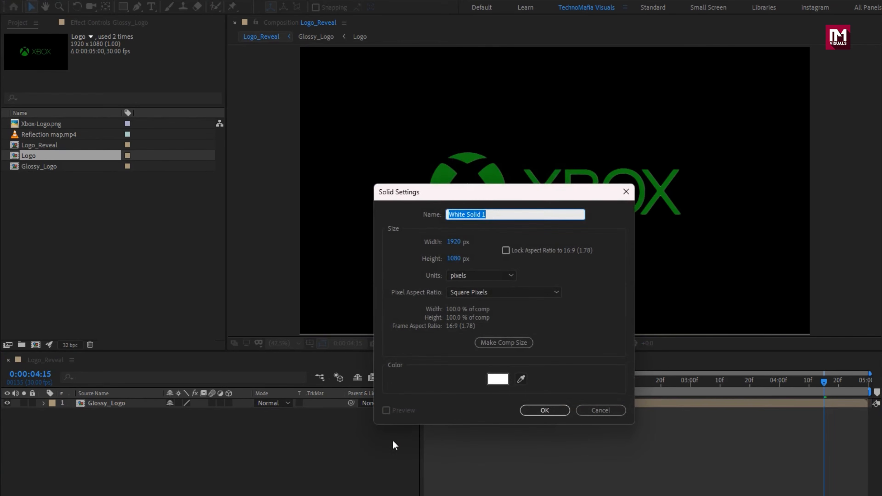
click(498, 379)
click(337, 173)
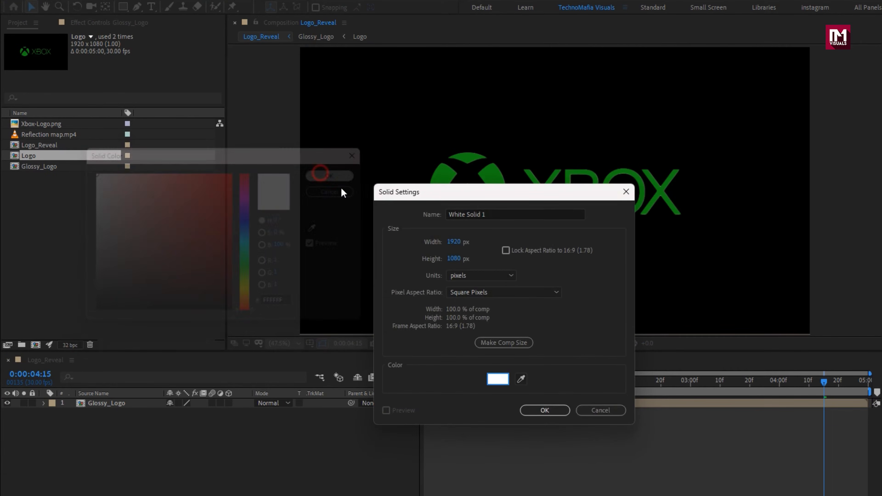
click(537, 410)
Apply the CC Burn Film effect to the white solid.
key(ctrl+space)
text(cc bu)
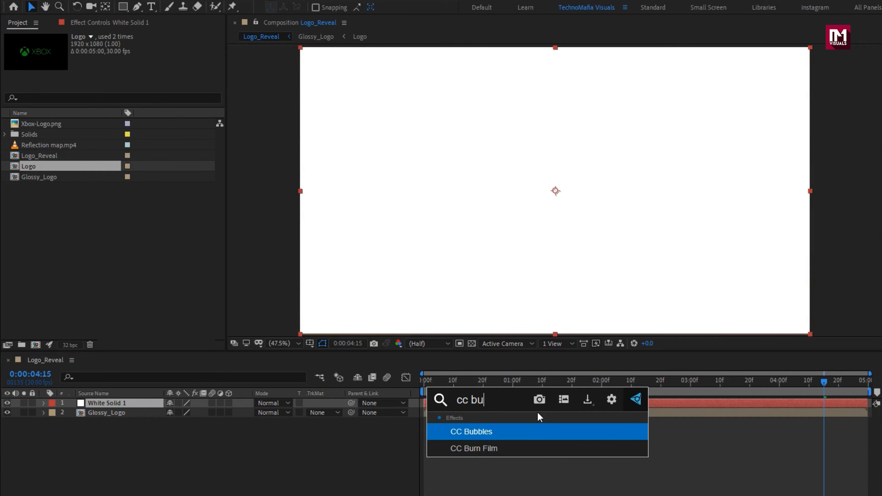
key(Down)
key(Return)
Keyframe the CC Burn Film Burn value at 0 at 0:00:03:00 and at 70 at the start.
drag(584, 379, 690, 378)
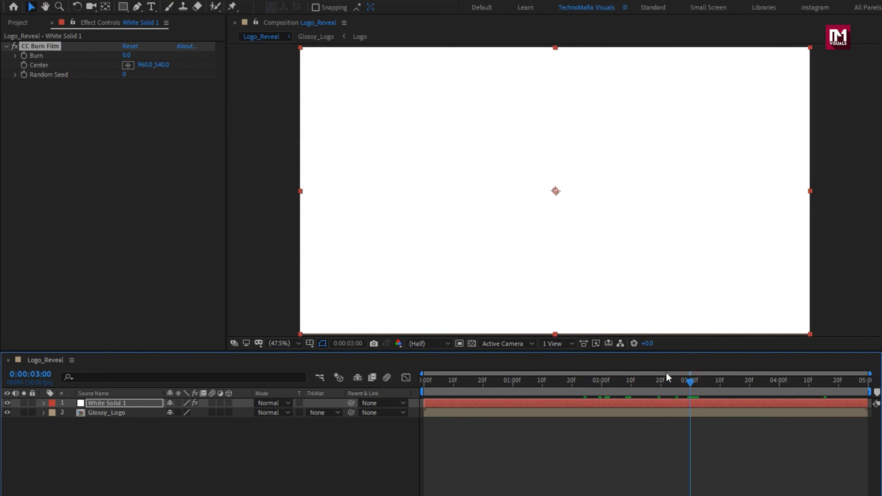
click(27, 57)
click(423, 381)
click(127, 56)
text(70)
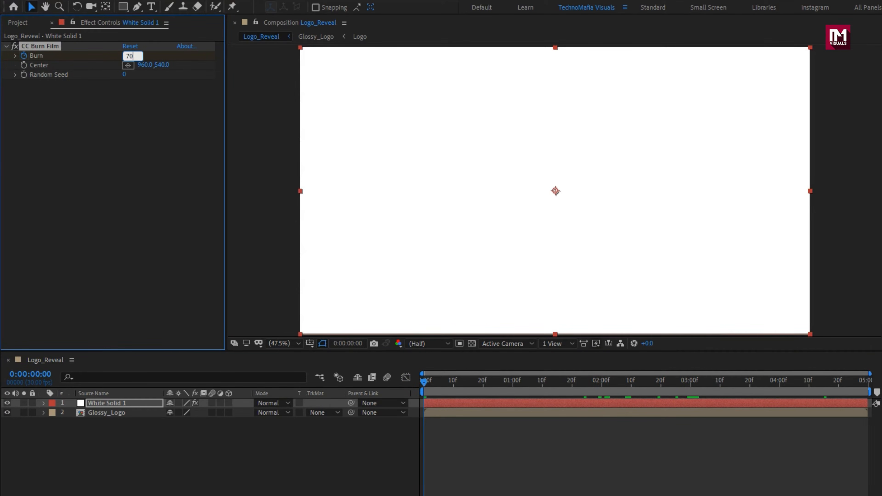
key(Return)
Set the CC Burn Film Random Seed to 5 and preview the burn at 0:00:01:11.
click(126, 76)
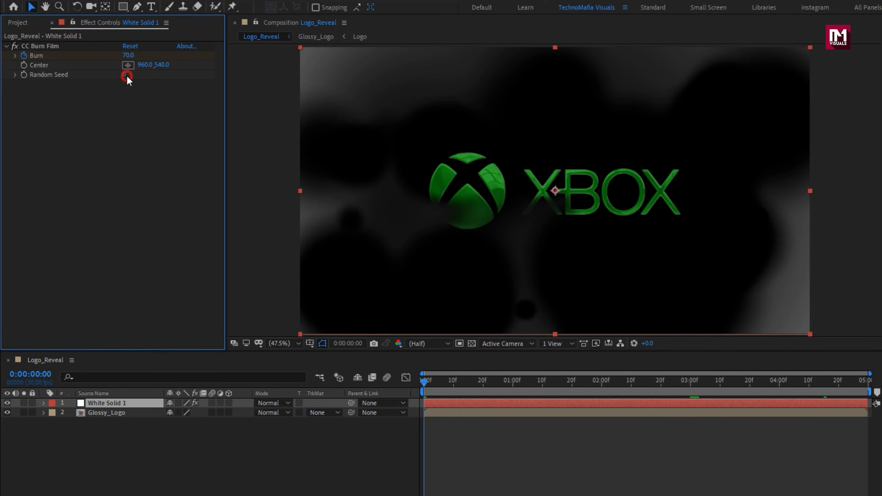
text(5)
key(Return)
drag(445, 386, 544, 385)
Apply Solid Composite to the white solid and set its color to black.
key(ctrl+space)
text(soli)
key(Return)
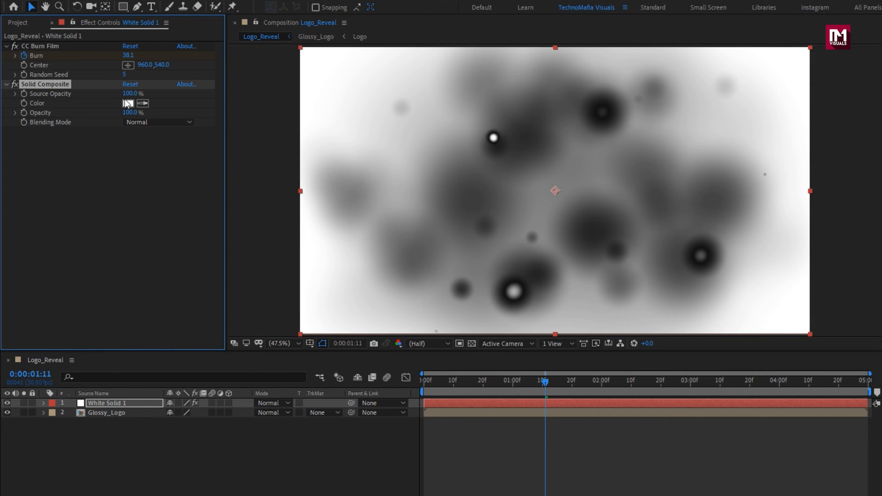
click(128, 104)
drag(158, 280, 38, 328)
click(340, 173)
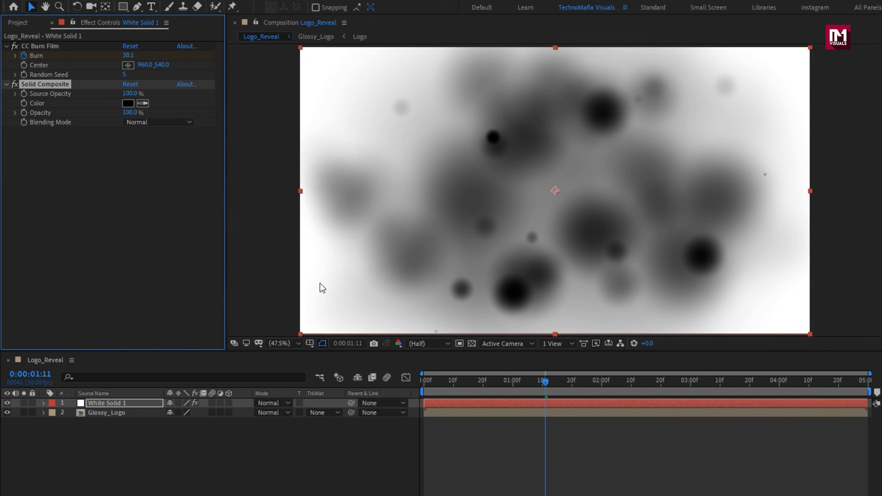
Create a second white 1920 x 1080 px solid on top and apply Fractal Noise to it.
right_click(193, 440)
mouse_move(244, 313)
click(363, 342)
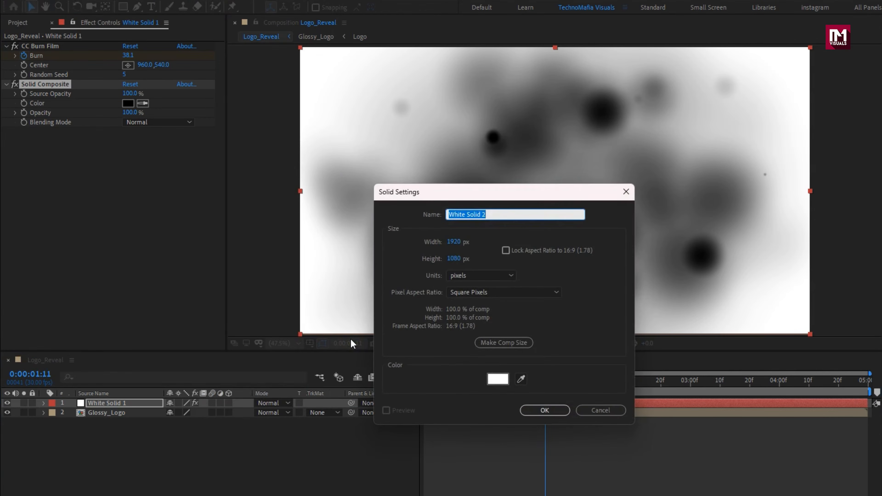
key(Return)
key(ctrl+space)
text(fr)
key(Return)
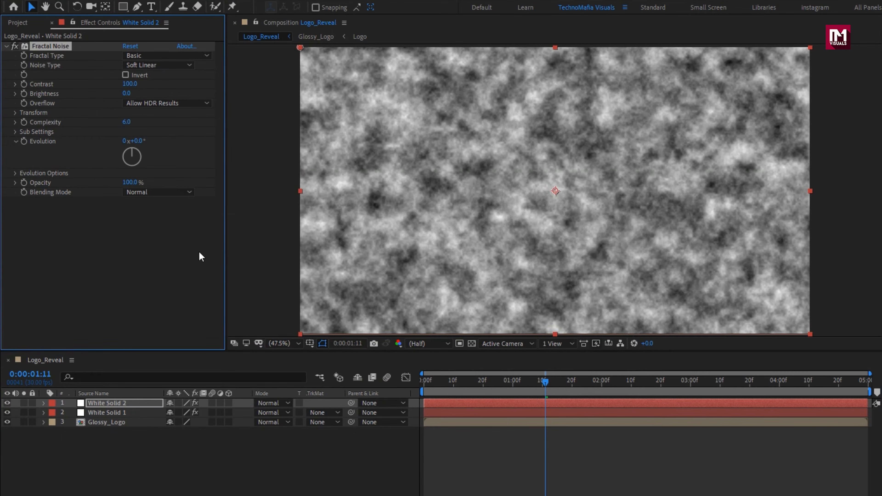
Set the Fractal Noise transform Scale to 200.
click(14, 113)
click(119, 141)
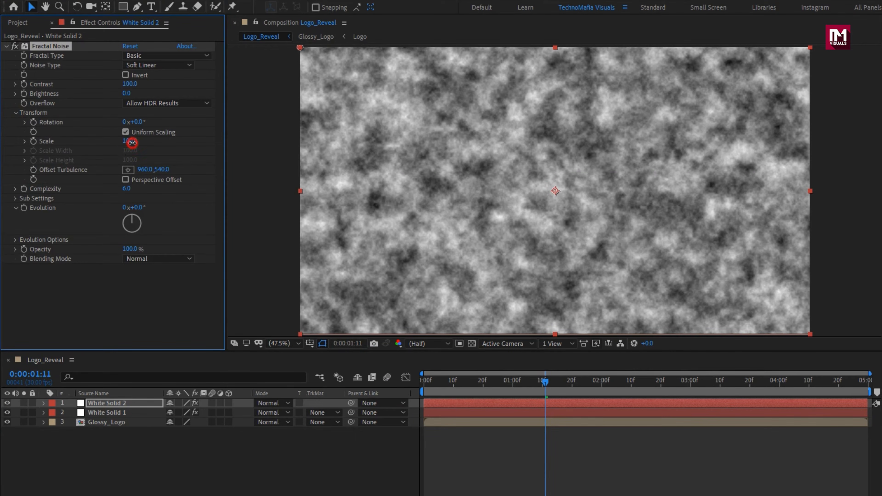
text(200)
key(Return)
Lower the opacity of the fractal noise solid layer to 20%.
key(t)
click(117, 402)
key(t)
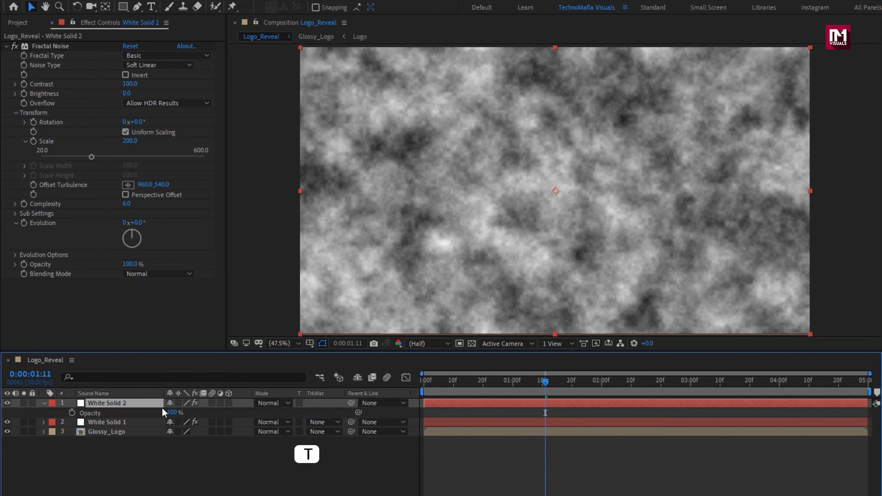
click(171, 412)
text(20)
key(Return)
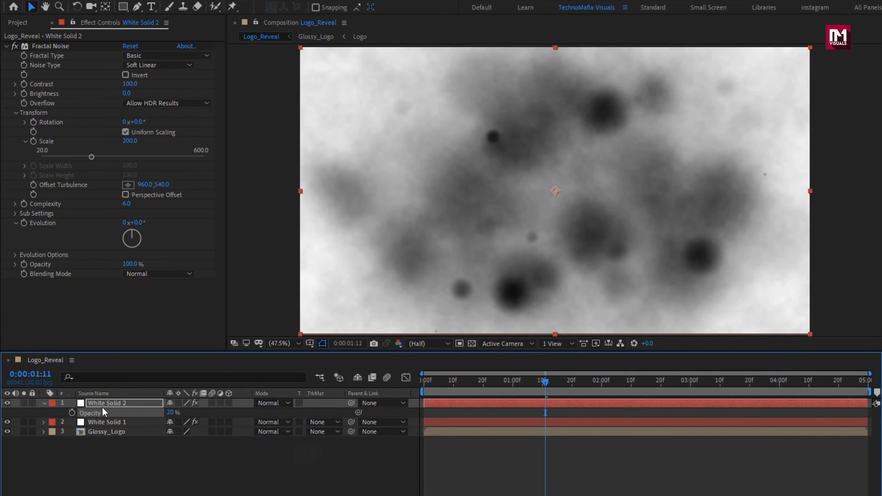
Change the fractal noise solid's blending mode to Overlay.
click(43, 402)
click(259, 403)
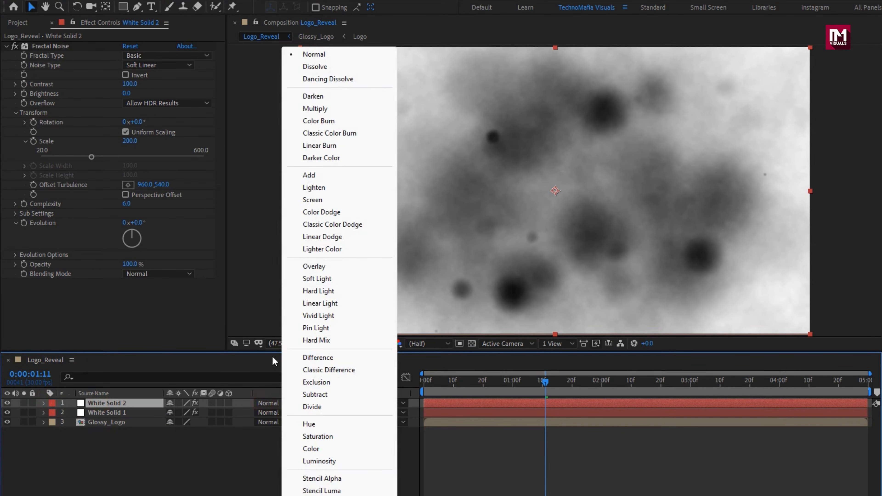
click(314, 266)
Add the Logo composition as the top layer of Logo_Reveal and apply the Fill effect to it.
click(21, 23)
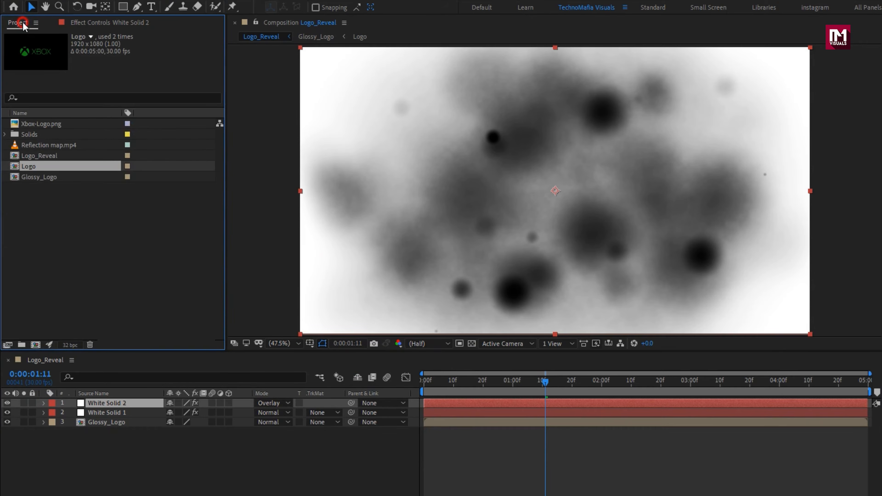
drag(25, 168, 108, 403)
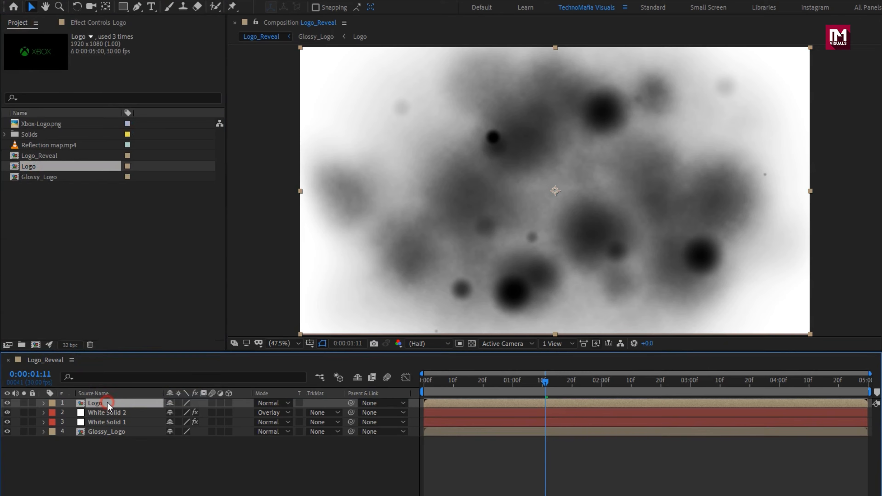
key(ctrl+space)
text(fil)
key(Return)
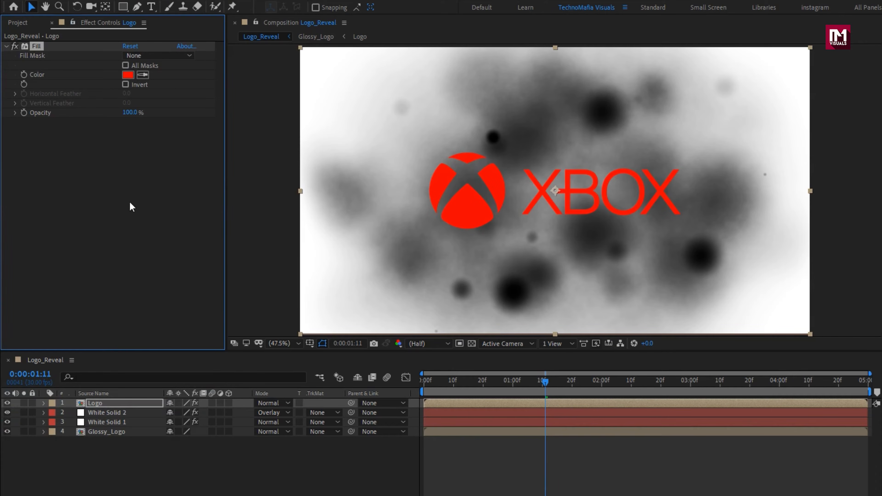
Set the Fill color of the top Logo layer to white (FFFFFF).
click(128, 75)
drag(101, 181, 65, 138)
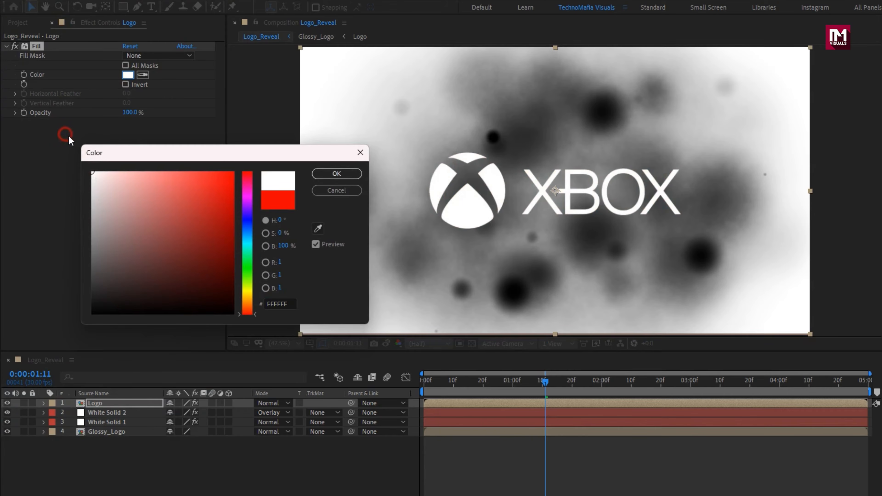
click(329, 172)
Apply Gaussian Blur to the Logo layer with Blurriness 40 and Repeat Edge Pixels enabled.
key(ctrl+space)
text(gau)
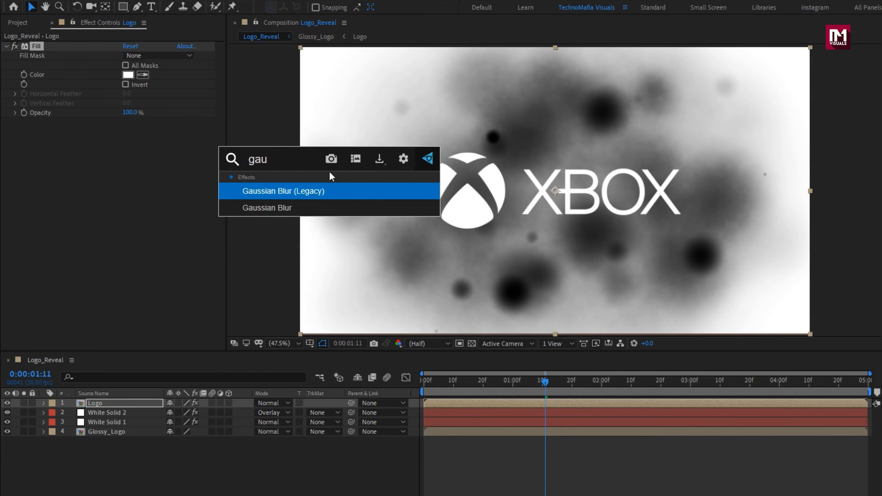
key(Down)
key(Return)
click(125, 131)
key(Return)
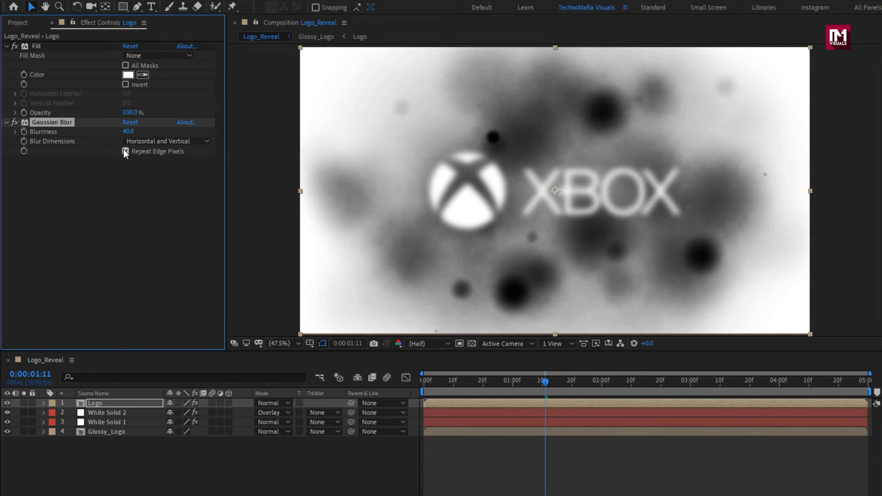
Change the blurred Logo layer's blending mode to Overlay.
click(273, 403)
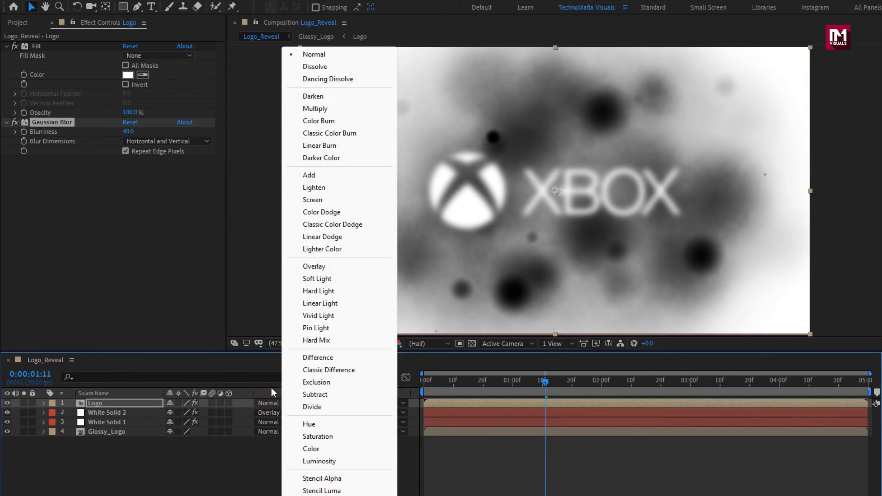
click(301, 269)
Create an adjustment layer at the top of the stack and apply Brightness & Contrast to it.
right_click(174, 464)
mouse_move(290, 335)
click(356, 421)
key(ctrl+space)
text(brig)
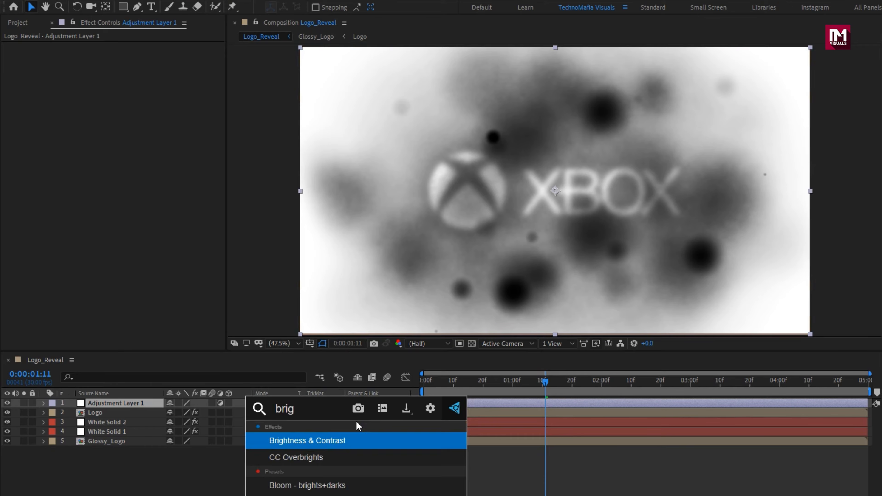
key(Return)
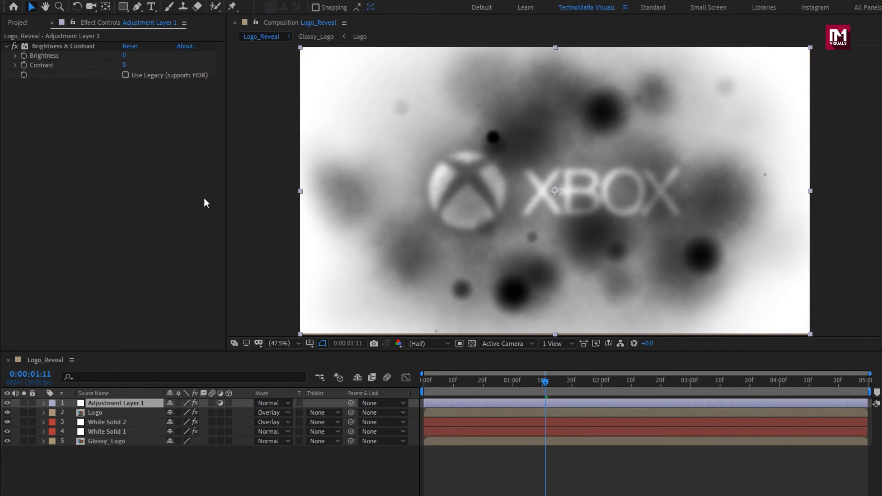
Set the adjustment layer's Contrast to 100 with Use Legacy enabled and preview the animation.
drag(124, 64, 288, 57)
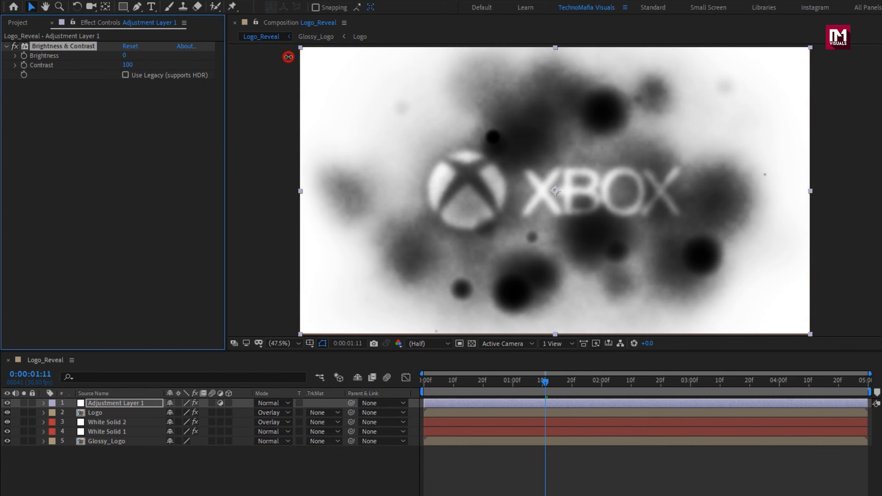
click(125, 75)
click(483, 382)
drag(484, 383, 581, 383)
Pre-compose the two white solids, the Logo layer and the adjustment layer into a new composition named Noise_Logo.
click(105, 432)
ctrl+click(105, 421)
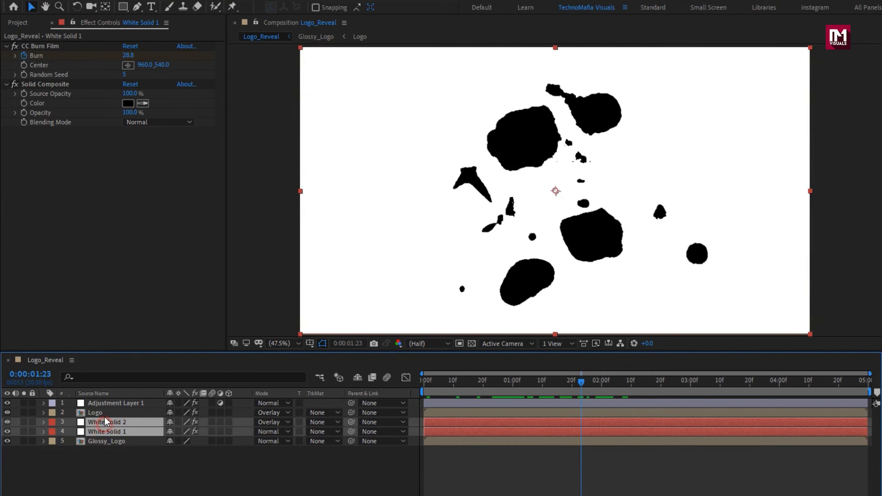
ctrl+click(104, 412)
ctrl+click(104, 403)
right_click(105, 404)
click(133, 354)
text(Noise_Logo)
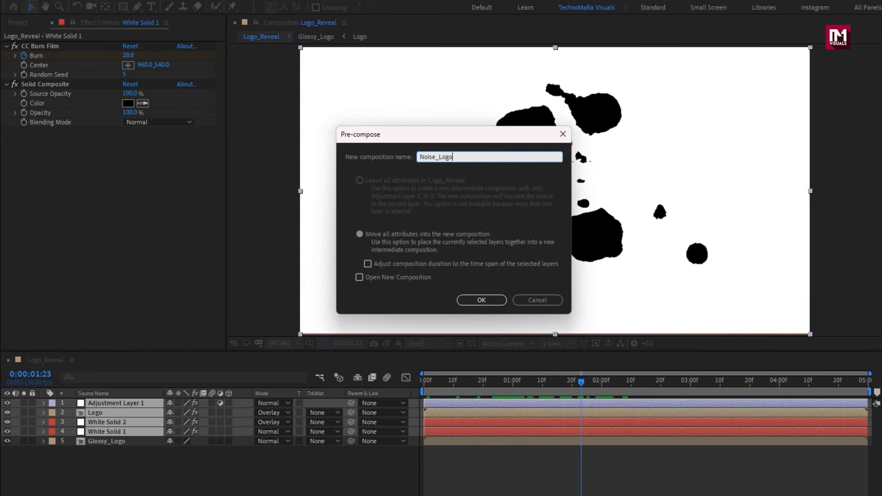
click(468, 299)
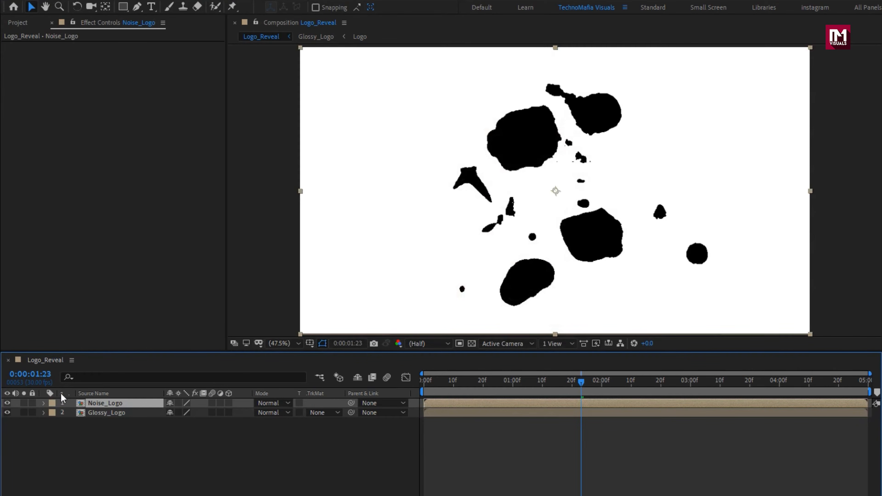
Hide the Noise_Logo layer and add the Logo composition at the top of the layer stack.
click(7, 404)
click(18, 23)
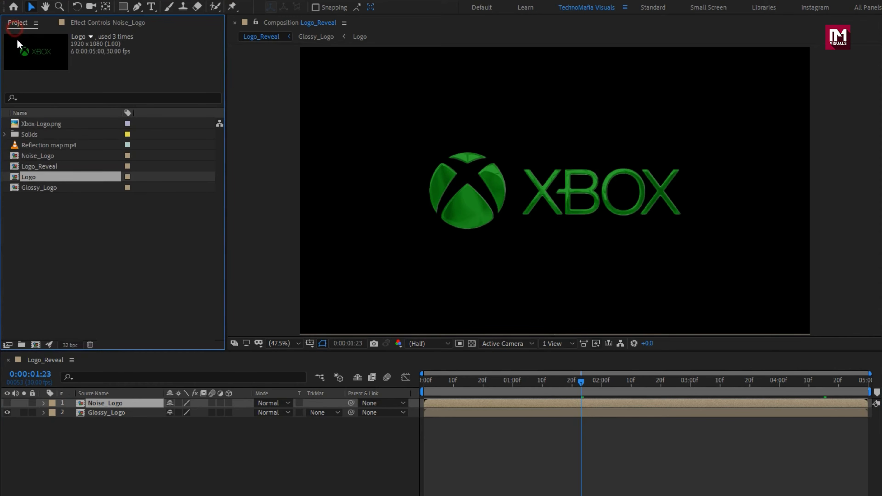
drag(27, 176, 106, 403)
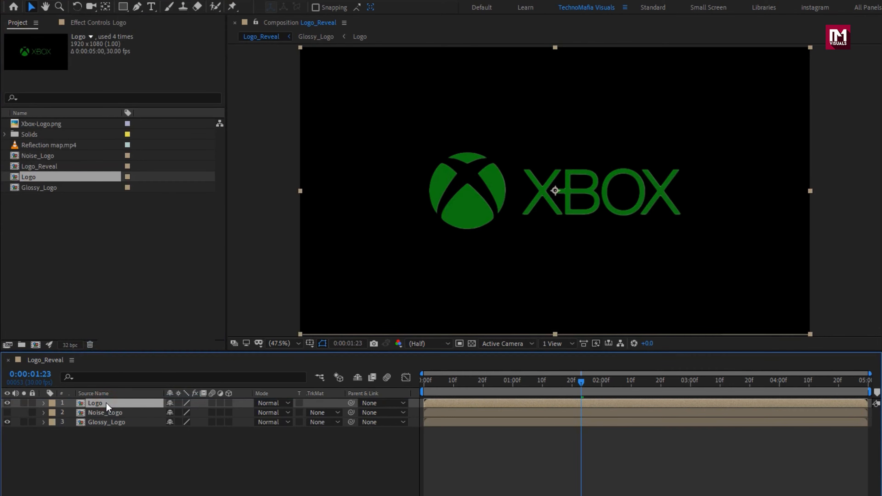
Apply a Fill effect to the new Logo layer, set its color to white and hide the layer.
key(ctrl+space)
text(fill)
key(Return)
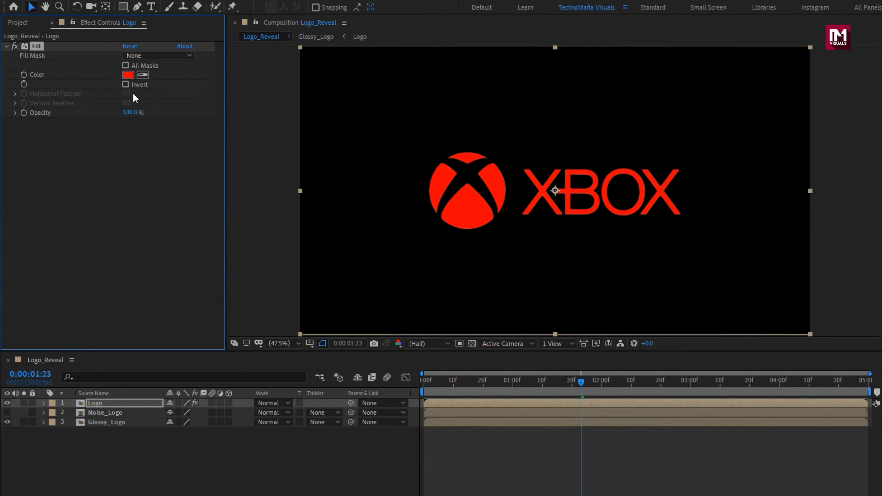
click(128, 75)
drag(126, 174, 52, 153)
click(337, 174)
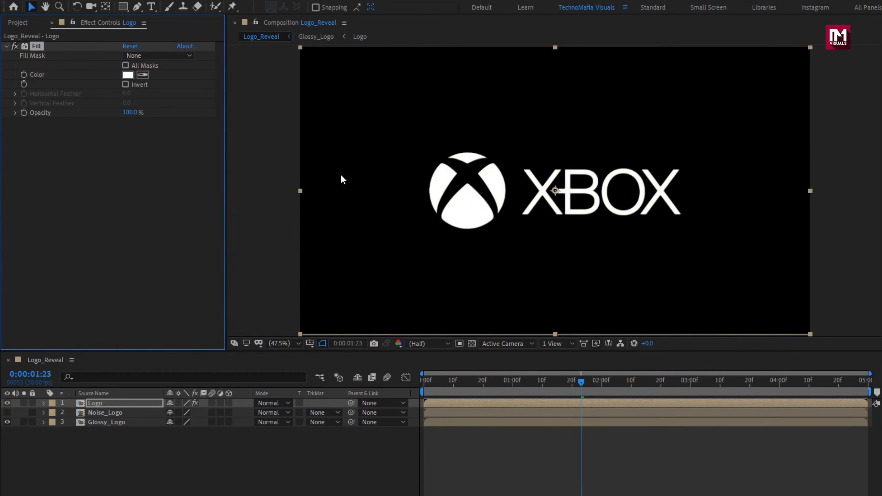
click(6, 403)
Create a white 1920 x 1080 solid at the top of the stack and apply the Calculations effect to it.
right_click(242, 440)
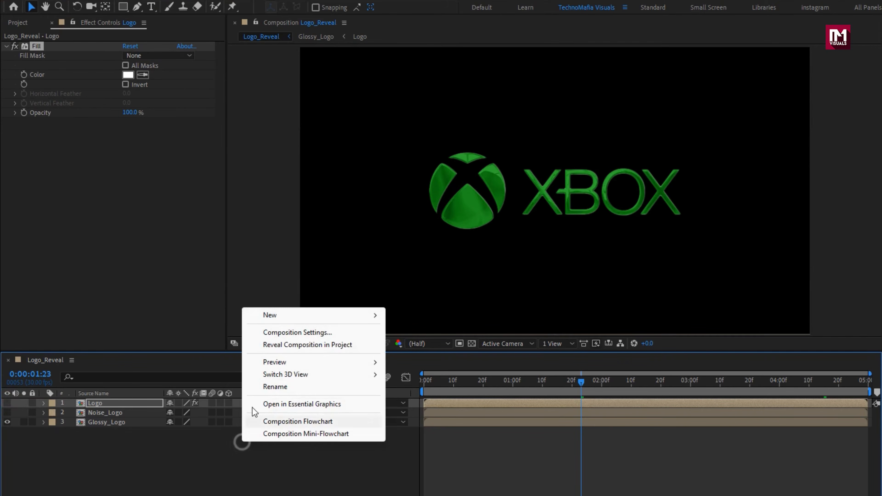
mouse_move(278, 317)
click(420, 345)
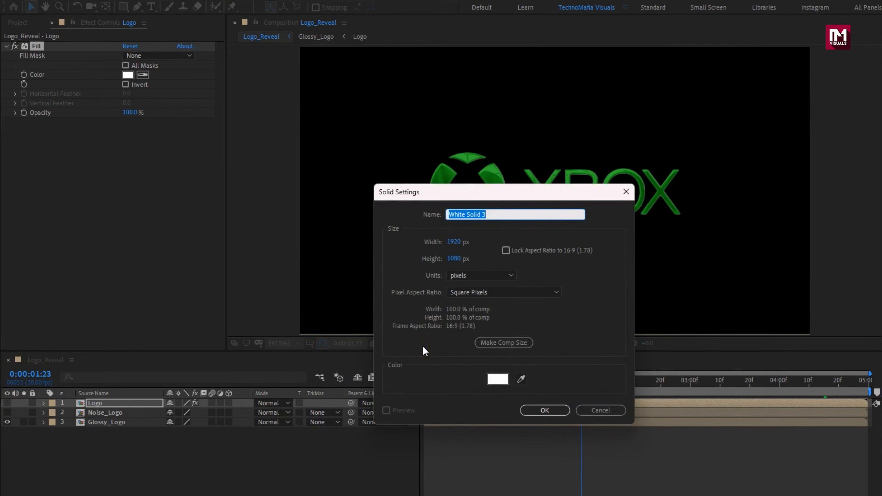
click(547, 407)
key(ctrl+space)
text(cal)
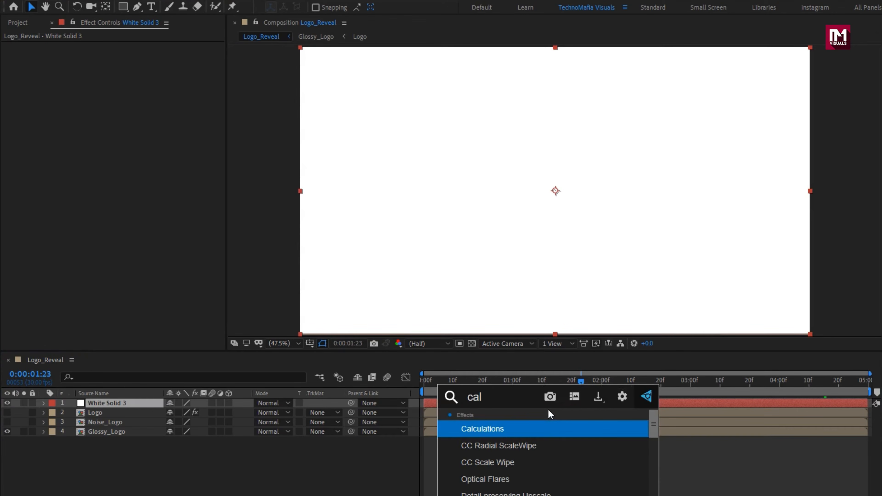
key(Return)
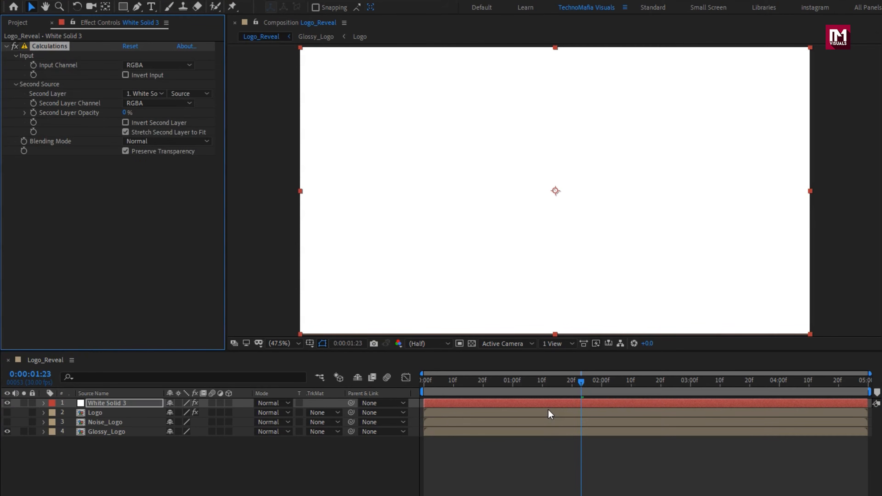
Set Calculations' Second Layer to Logo with Effects & Masks, Second Layer Opacity to 100% and Blending Mode to Copy.
click(142, 94)
click(153, 135)
click(182, 93)
click(197, 130)
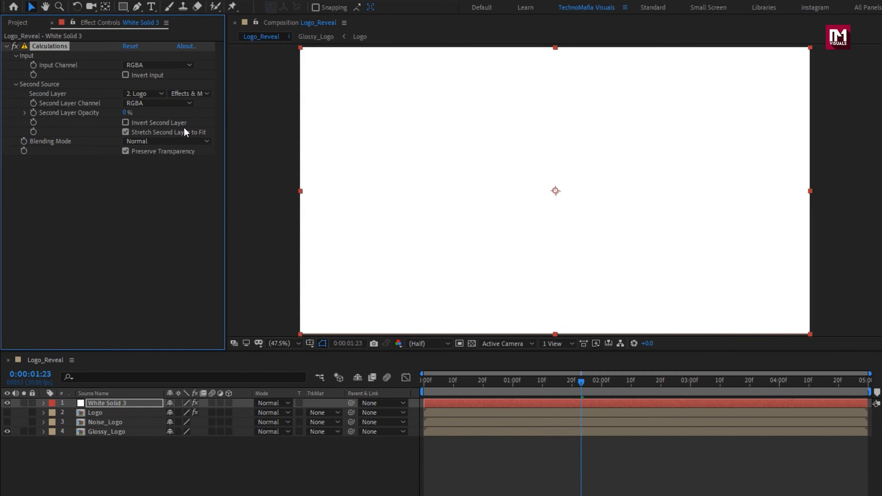
drag(126, 114, 226, 111)
click(142, 141)
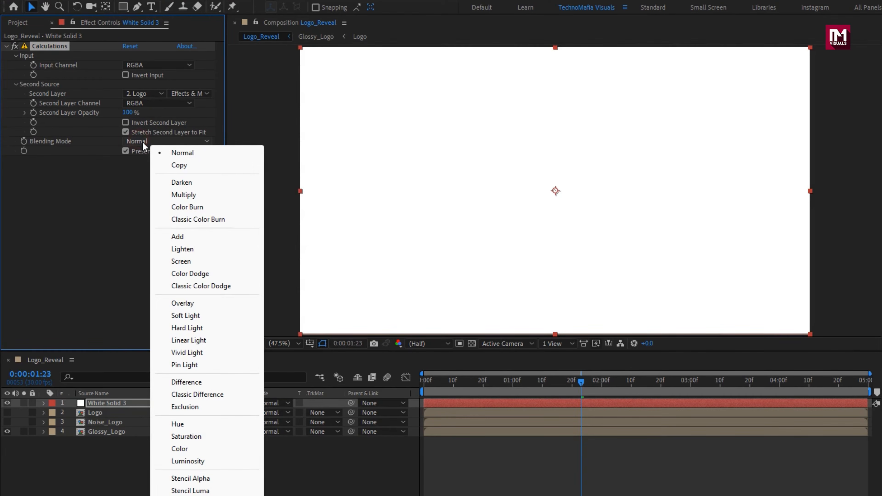
click(171, 165)
Add a second Calculations effect to the solid, with Noise_Logo as its Second Layer at 100% opacity, and preview it.
key(ctrl+space)
text(calc)
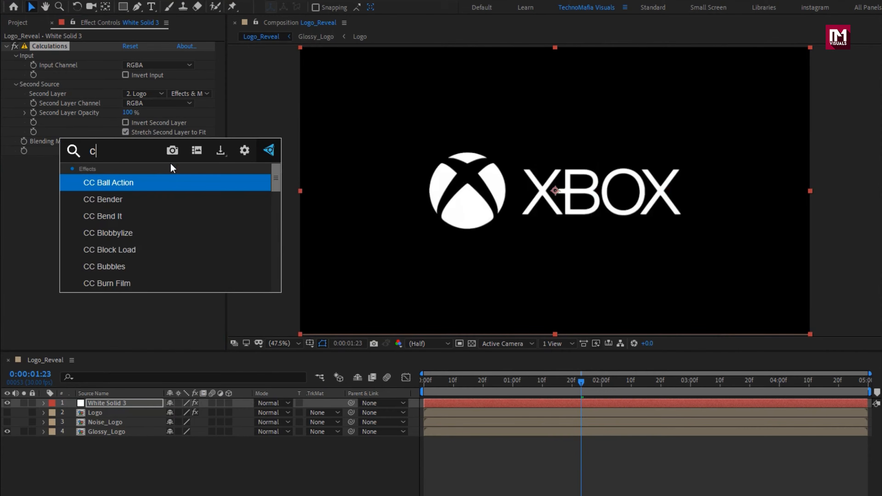
key(Return)
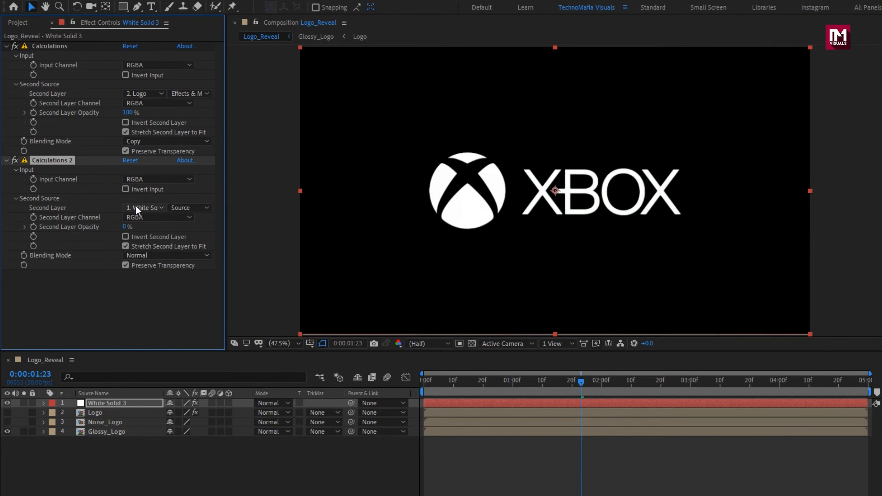
click(143, 208)
click(180, 262)
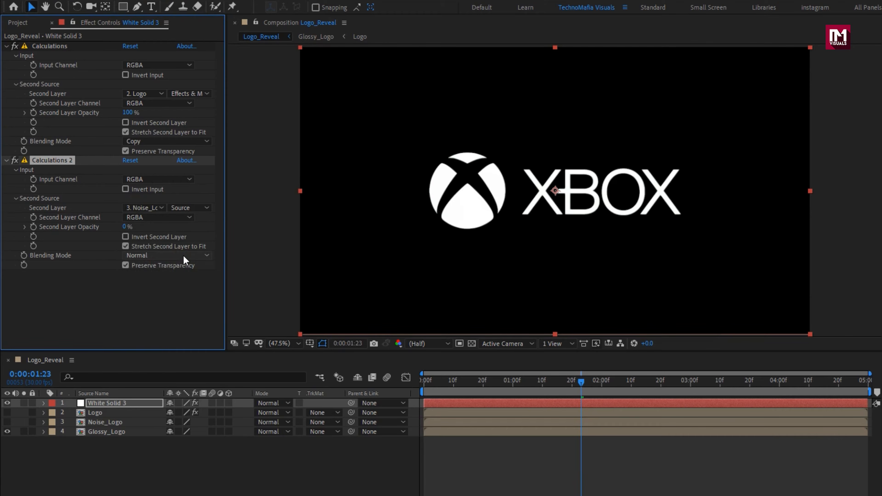
drag(124, 226, 226, 224)
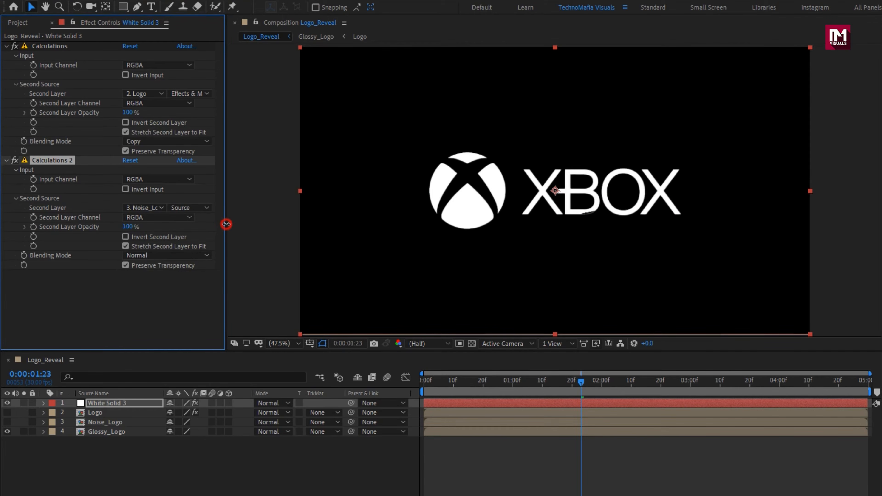
drag(481, 392, 507, 392)
Set the second Calculations effect's Blending Mode to Stencil Luma, disable Preserve Transparency and preview the reveal.
click(136, 256)
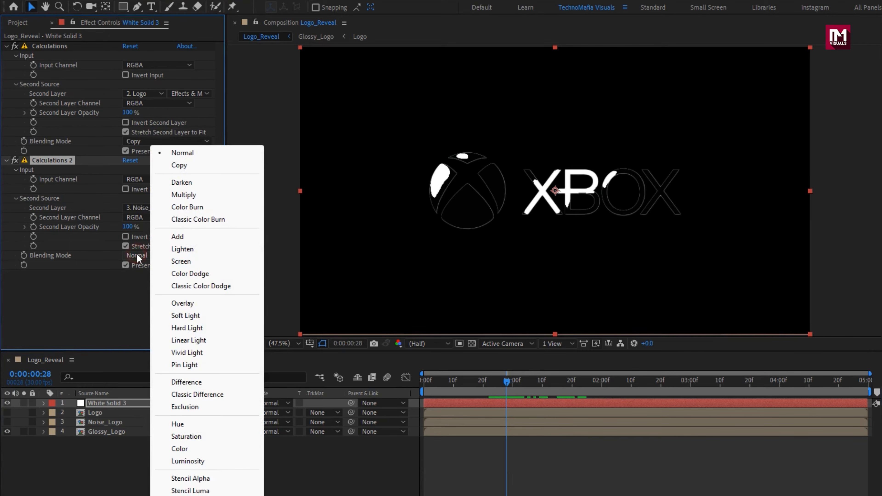
click(206, 490)
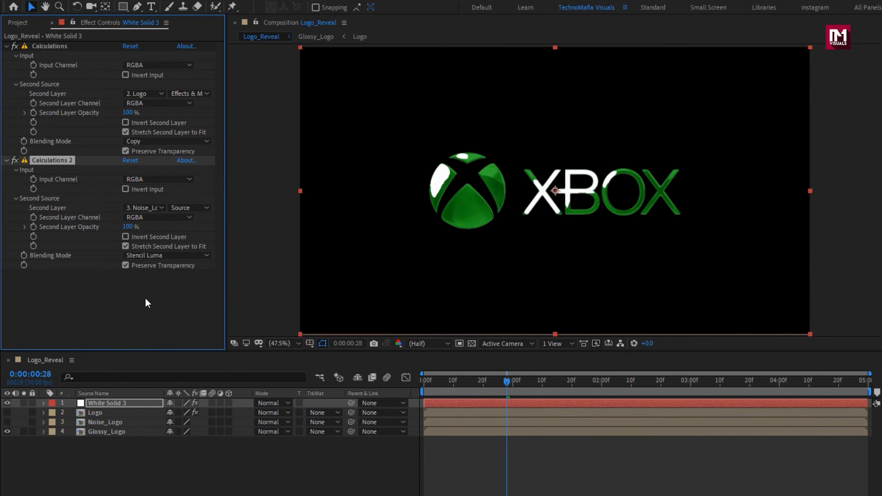
drag(433, 388, 520, 386)
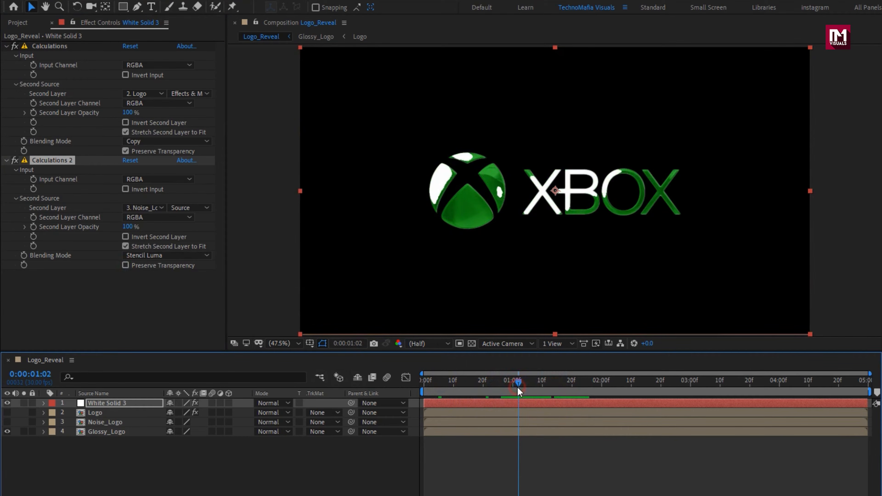
Pre-compose White Solid 3, Logo and Noise_Logo into a new composition named Noise_Reveal.
click(86, 404)
ctrl+click(91, 412)
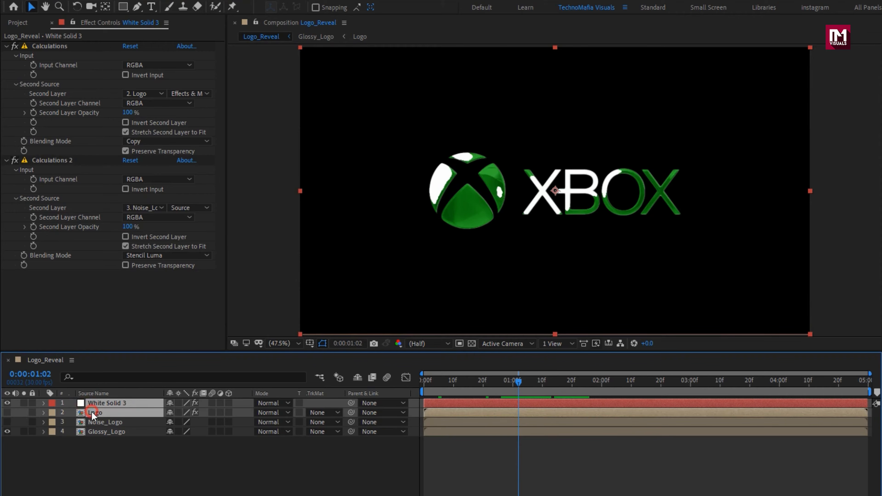
ctrl+click(91, 421)
right_click(94, 423)
click(120, 369)
text(Noise_Reveal)
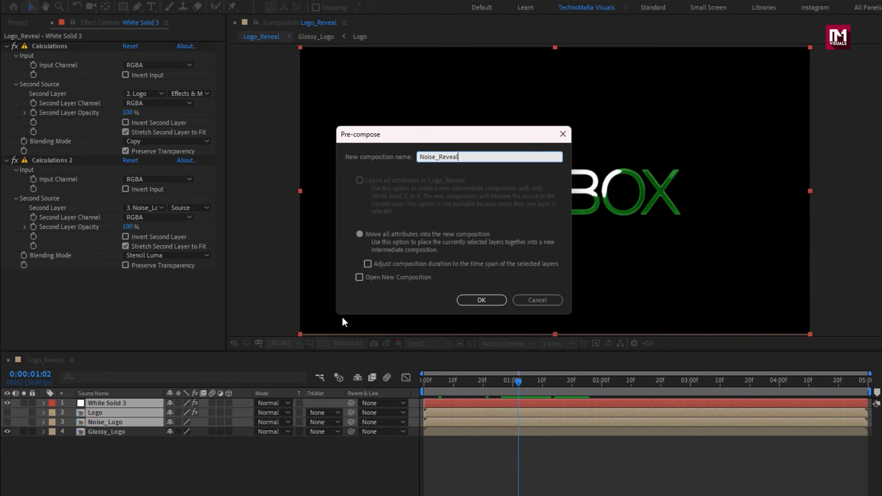
click(465, 301)
Set the Glossy_Logo layer's track matte to Alpha Matte using Noise_Reveal and preview the animation.
click(121, 414)
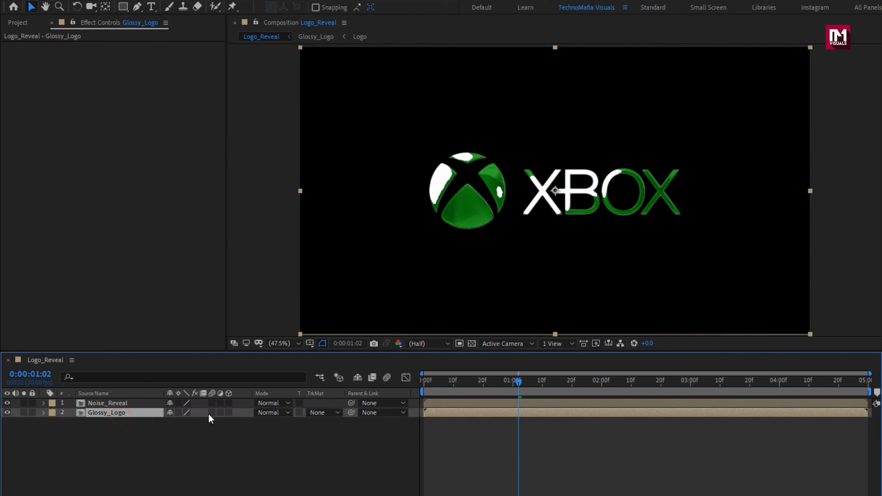
click(317, 410)
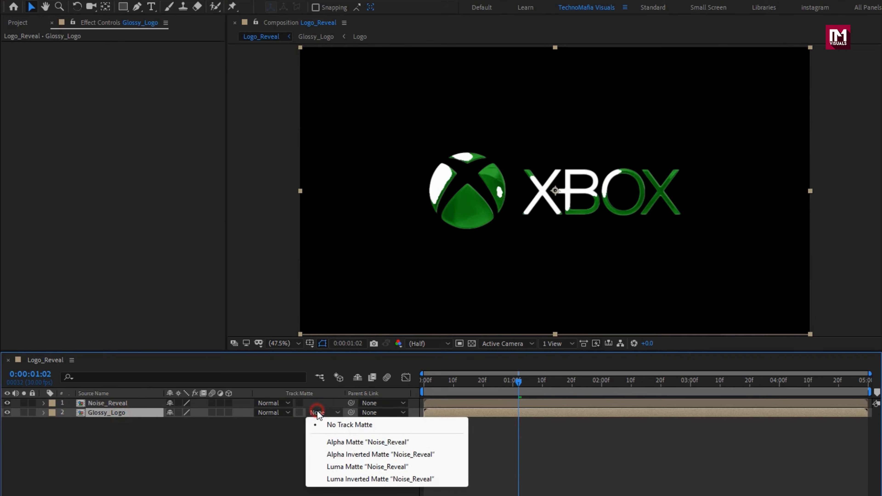
click(379, 444)
drag(431, 387, 569, 382)
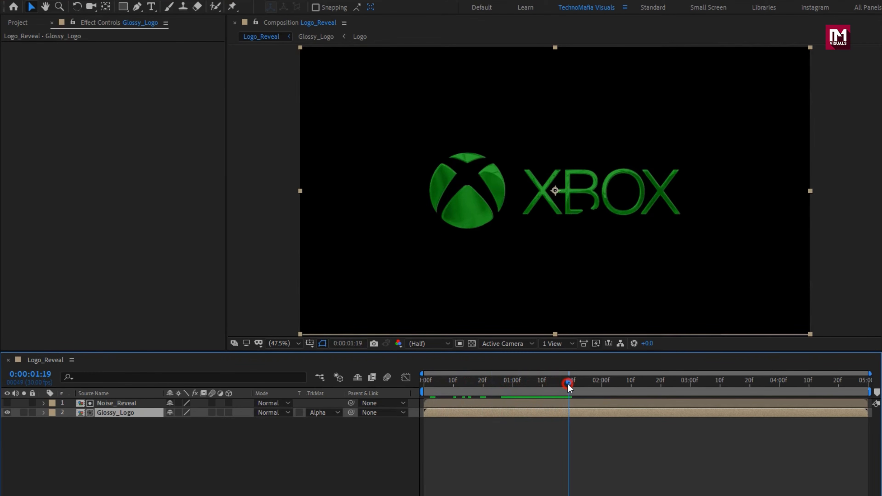
Add the Noise_Logo composition at the top of the layer stack and apply the Invert effect to it.
click(18, 23)
drag(33, 167, 121, 400)
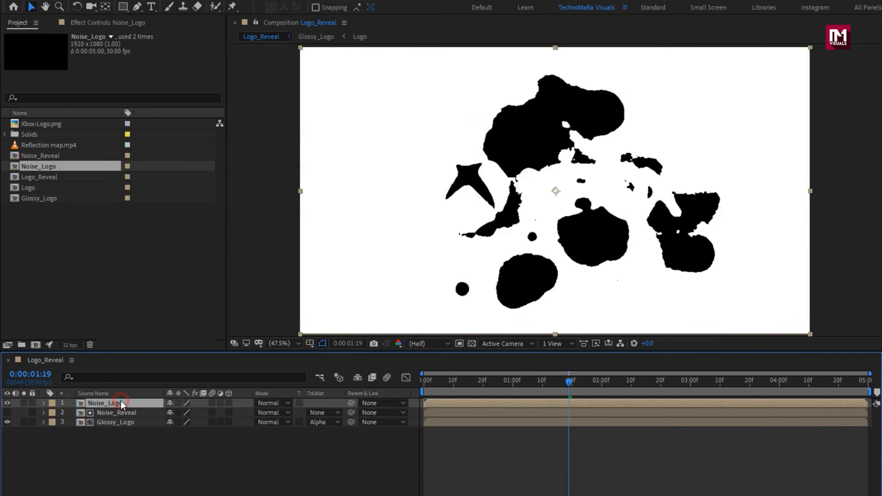
key(ctrl+space)
text(inv)
key(Return)
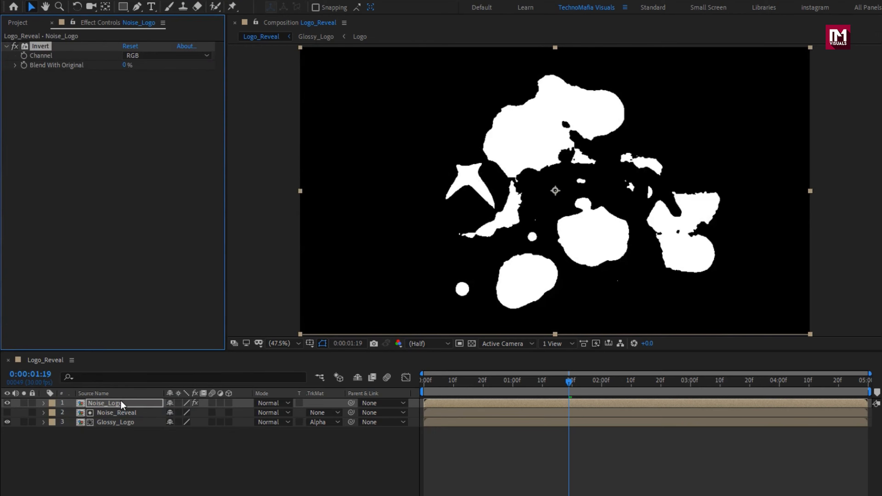
Apply Fast Box Blur to the Noise_Logo layer with Blur Radius 30 and Repeat Edge Pixels enabled.
key(ctrl+space)
text(fast)
key(Return)
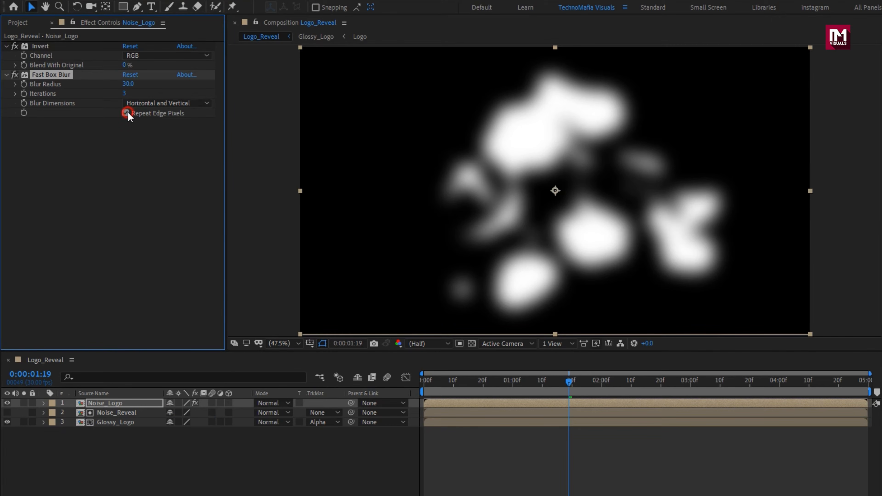
Apply Colorama to the Noise_Logo layer with the Fire preset palette and Blend With Original at 30%.
key(ctrl+space)
text(col)
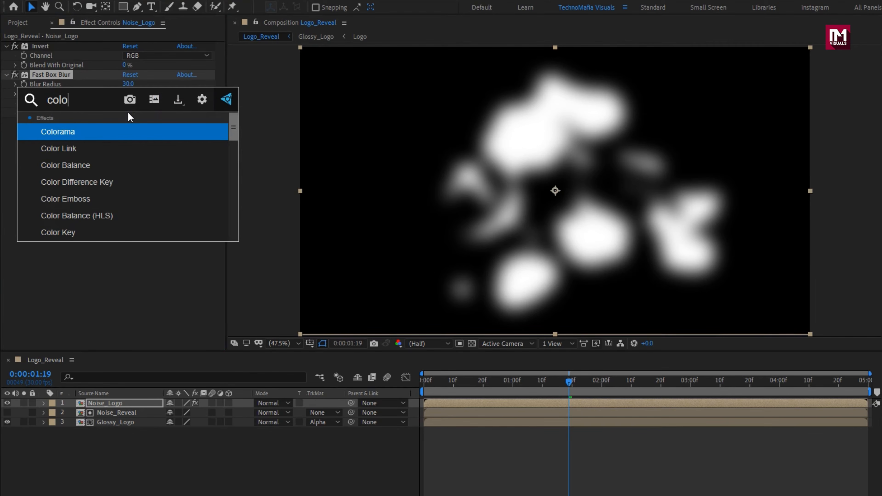
key(Return)
click(15, 141)
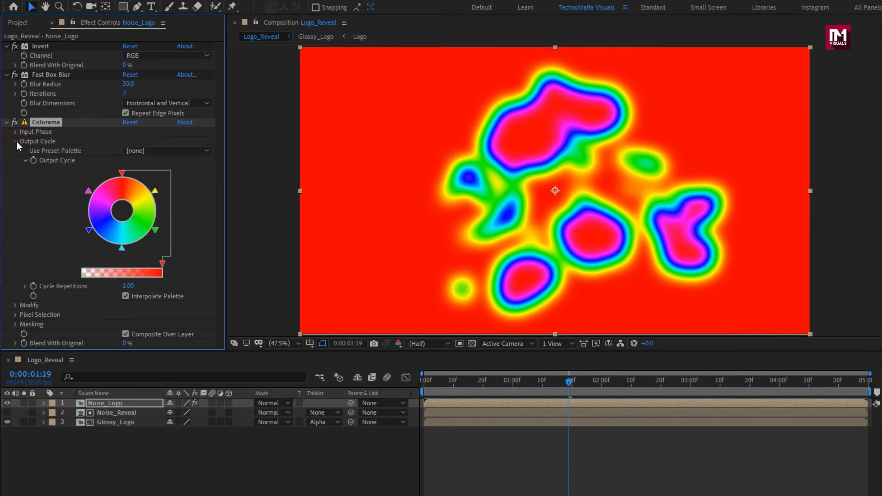
click(138, 151)
click(217, 371)
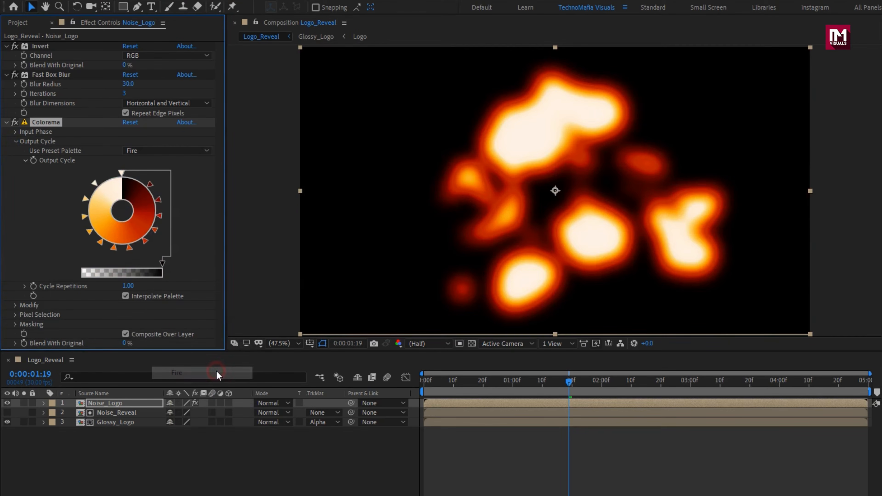
click(15, 141)
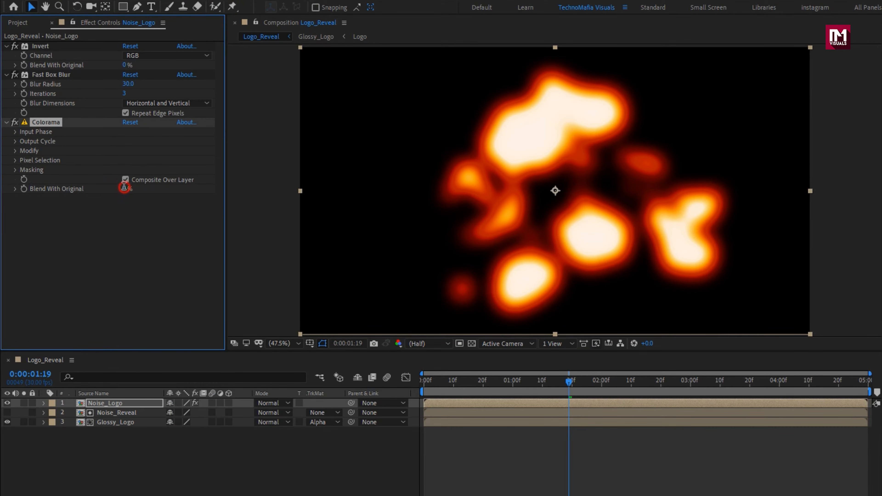
key(Return)
Apply Unsharp Mask to the Noise_Logo layer with Amount set to 100.
key(ctrl+space)
text(un)
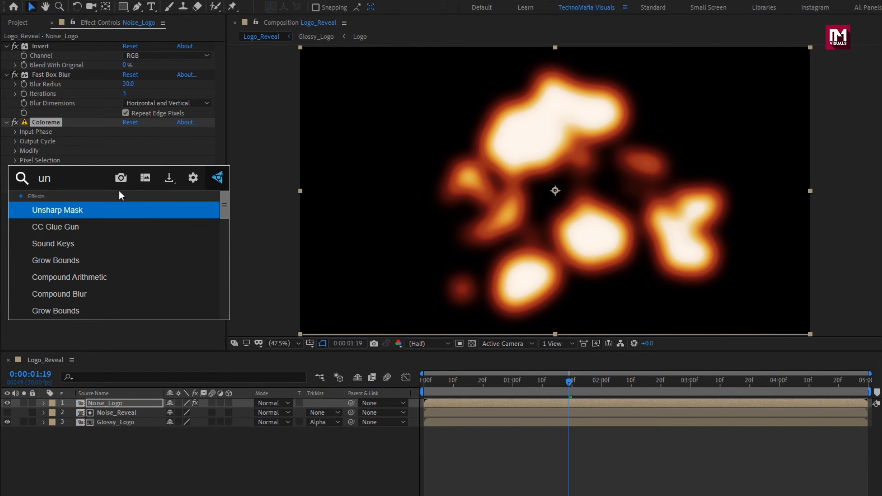
key(Return)
click(124, 208)
text(100)
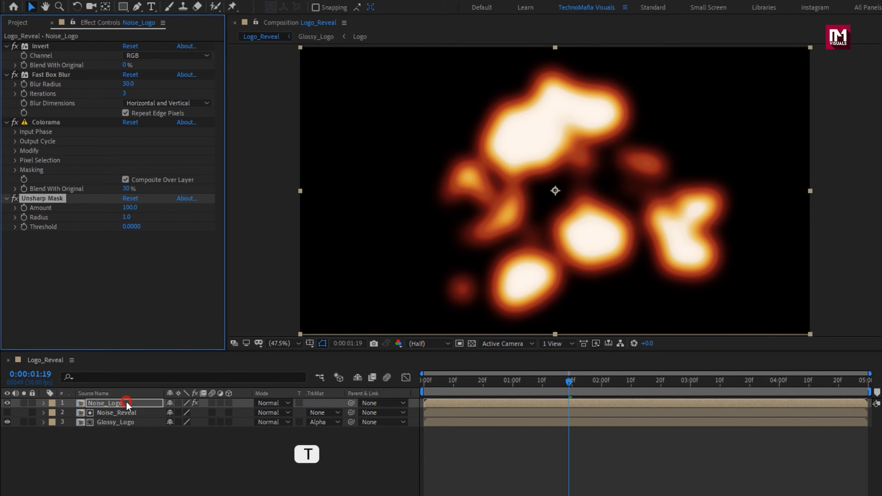
Keyframe the Noise_Logo layer's Opacity from 100% at 0:00:02:00 to 0% at 0:00:03:00.
click(127, 404)
key(t)
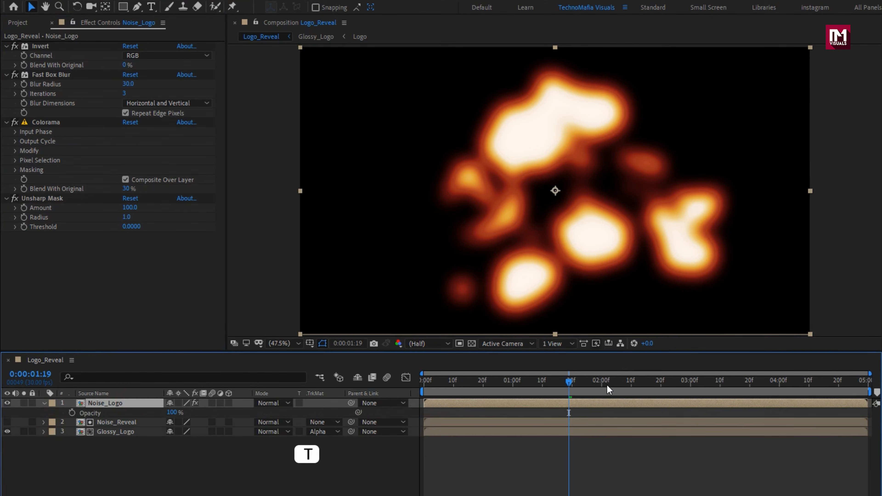
click(602, 384)
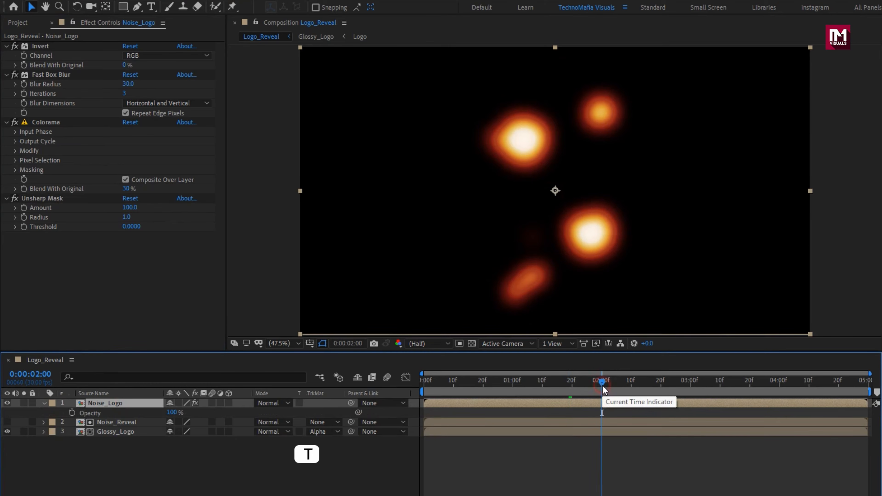
click(71, 412)
click(690, 384)
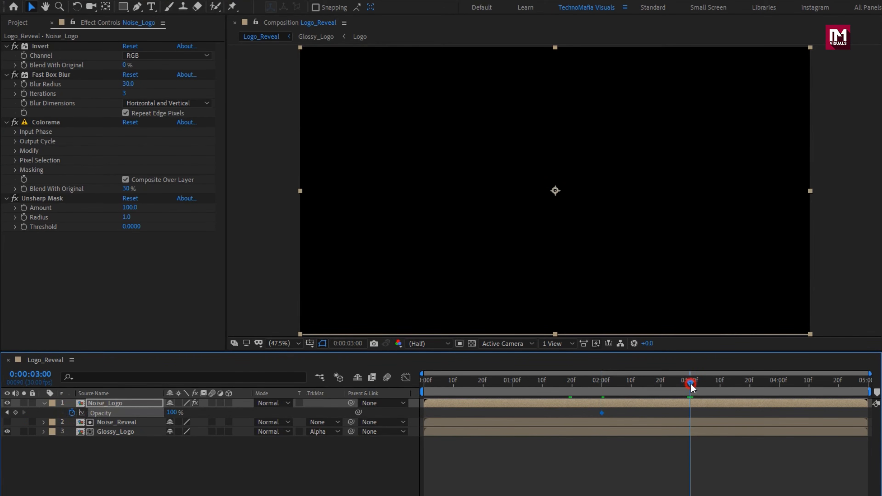
drag(173, 413, 15, 411)
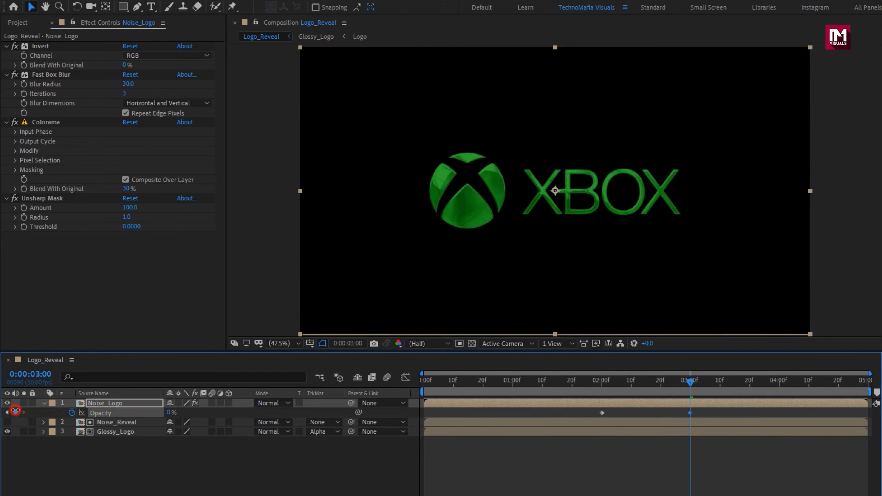
Enable Preserve Underlying Transparency on the Noise_Logo layer and set its blending mode to Color.
drag(608, 385, 552, 390)
click(299, 404)
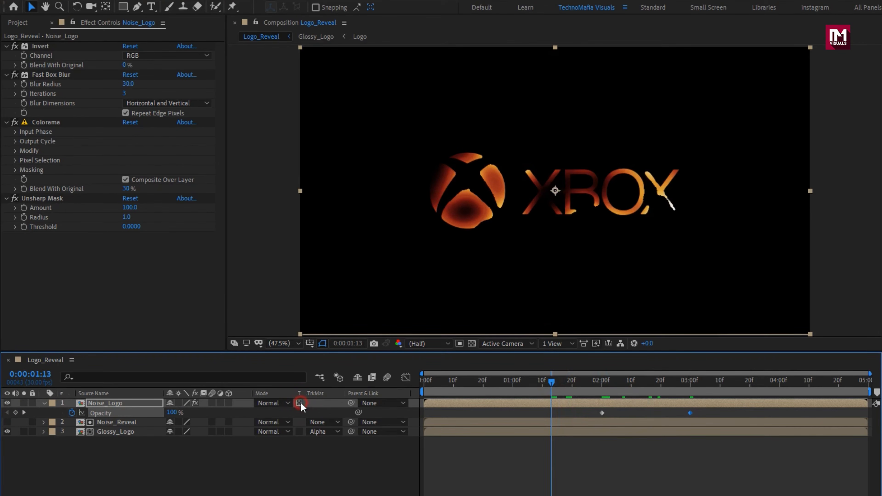
drag(552, 384, 578, 387)
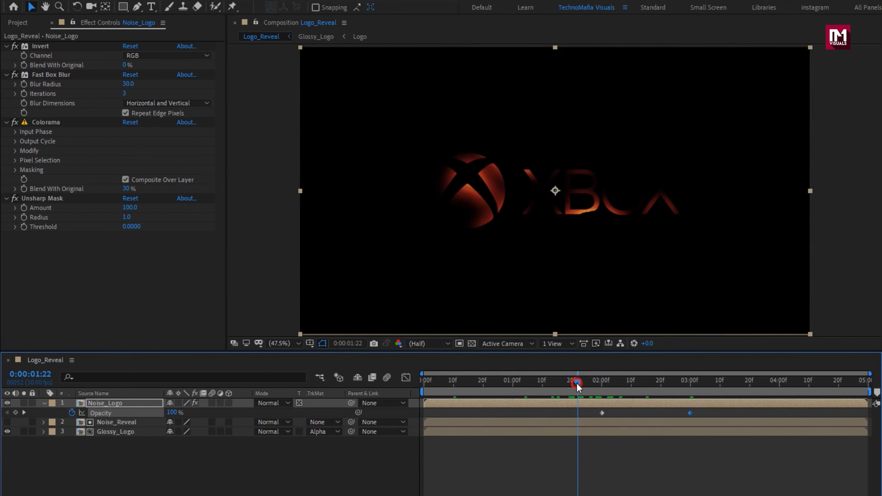
click(44, 403)
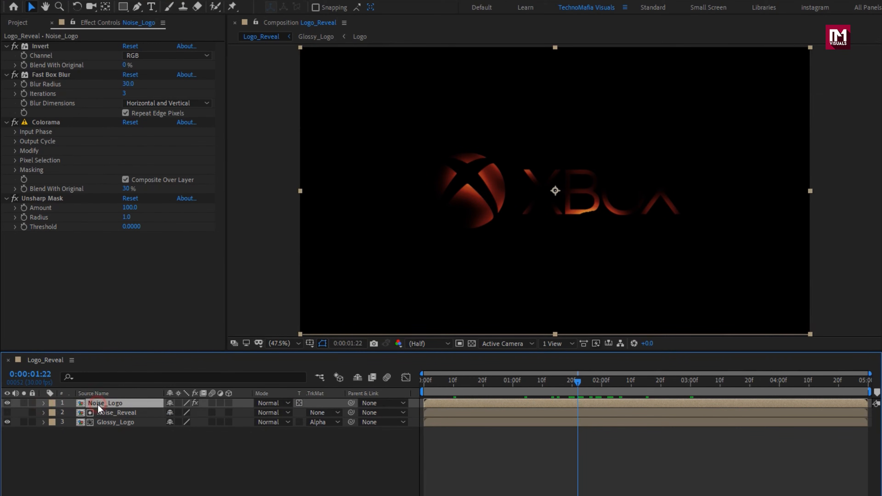
click(265, 404)
click(326, 449)
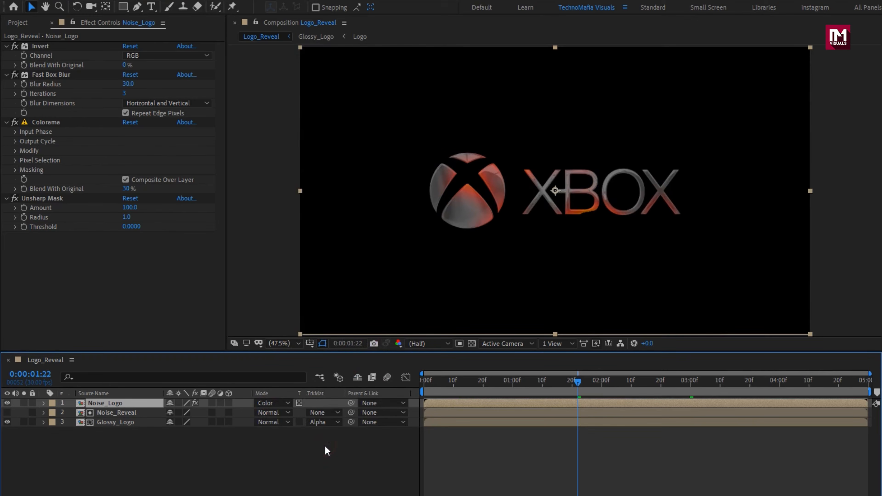
drag(483, 384, 566, 385)
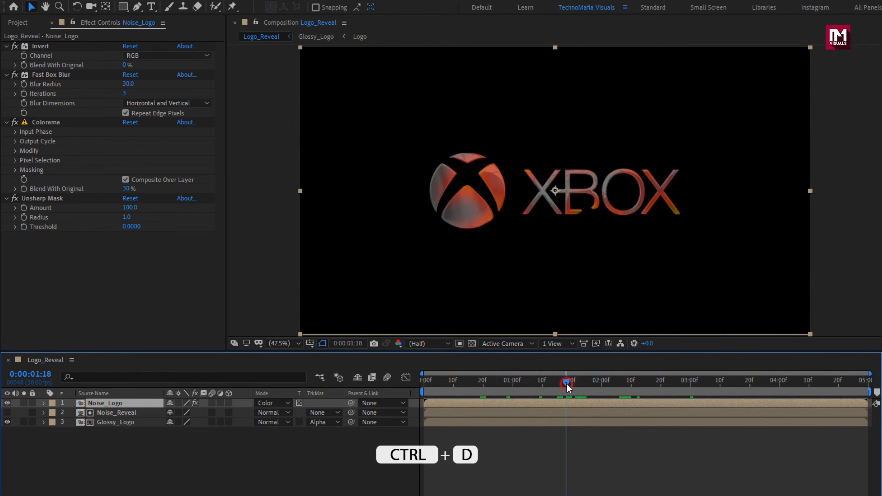
Duplicate the Noise_Logo layer and set the upper copy's blending mode to Add.
key(ctrl+d)
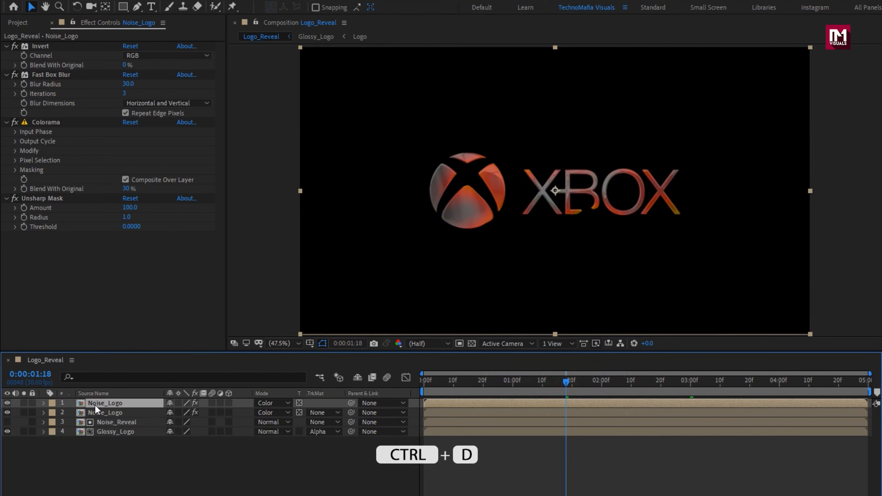
click(265, 404)
click(310, 175)
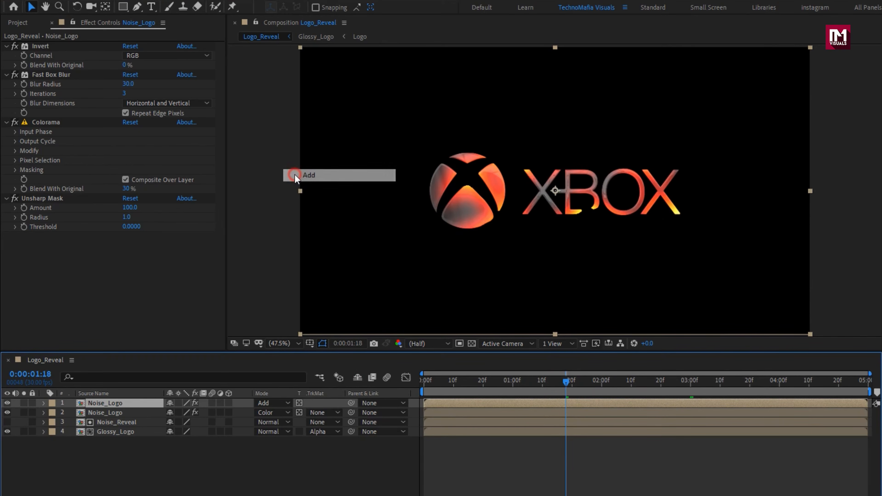
drag(456, 383, 543, 382)
Pre-compose all four layers of Logo_Reveal into a new composition named Glossy_Fire.
drag(128, 451, 114, 403)
right_click(114, 402)
click(136, 352)
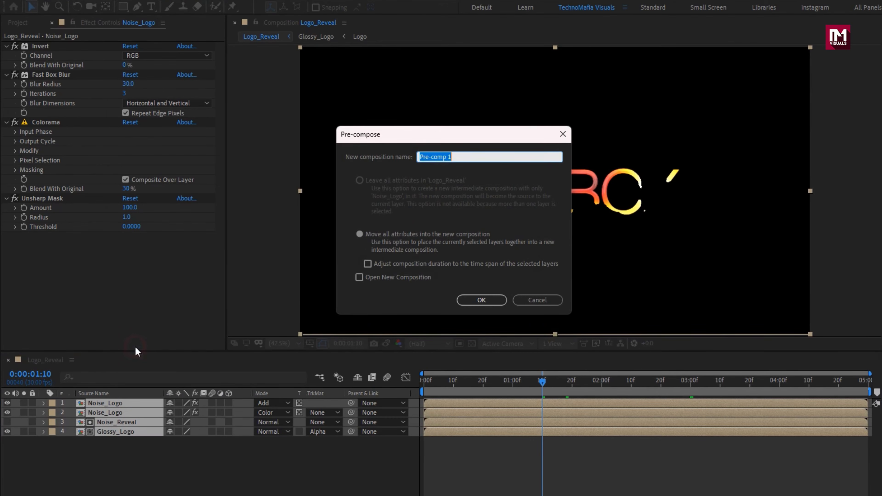
text(Glossy_Fire)
click(470, 301)
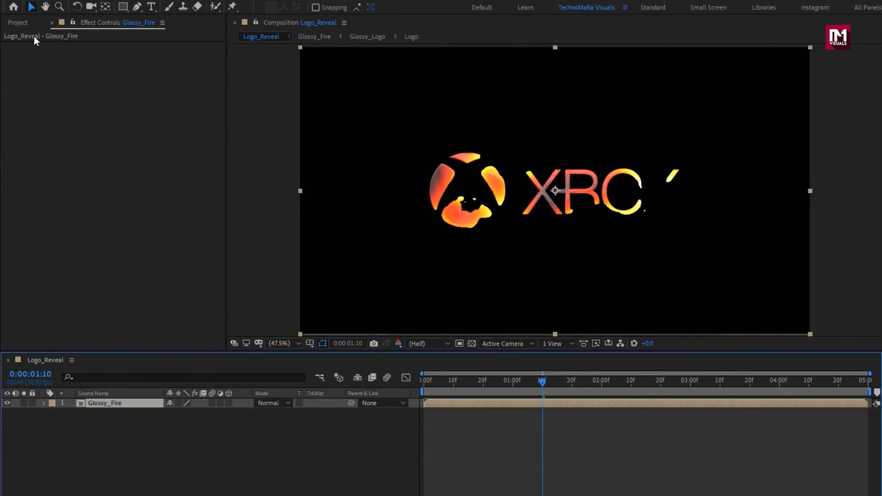
Add the Logo and Noise_Logo compositions above Glossy_Fire and give Logo a Luma Matte from Noise_Logo.
click(19, 23)
drag(36, 191, 99, 404)
drag(33, 167, 118, 403)
click(107, 412)
click(318, 413)
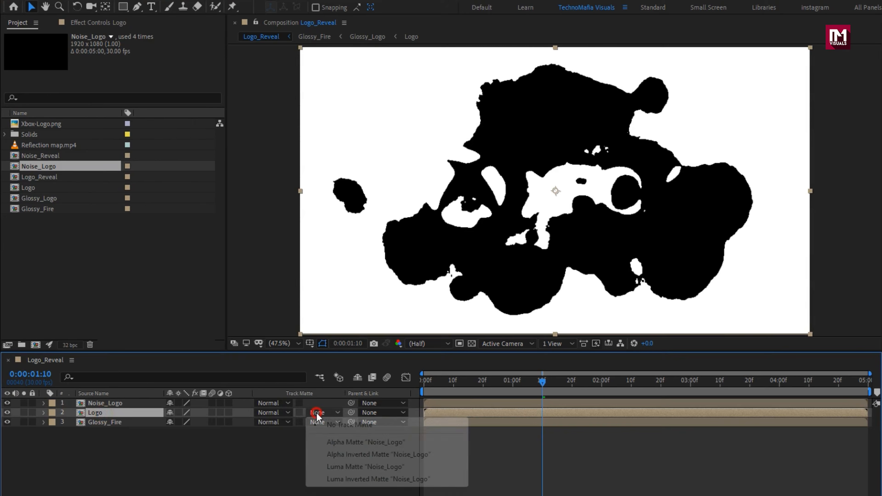
click(371, 467)
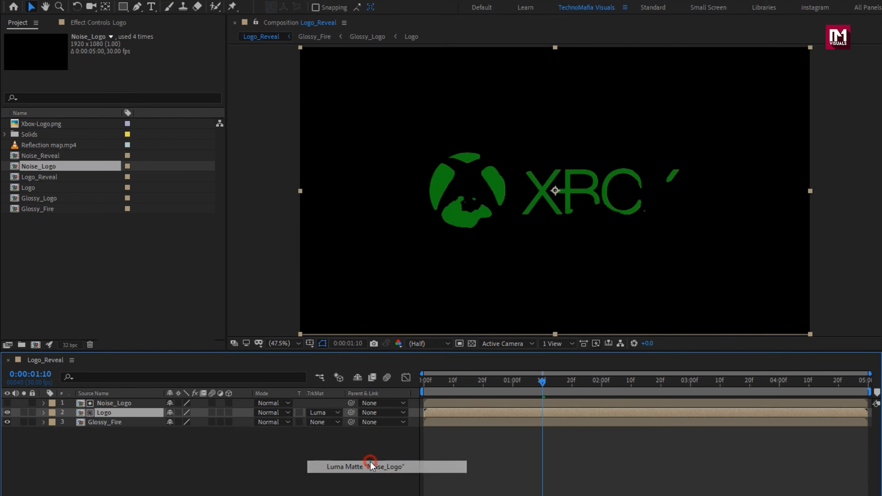
Apply the Invert effect to the Noise_Logo matte layer.
click(118, 403)
key(ctrl+space)
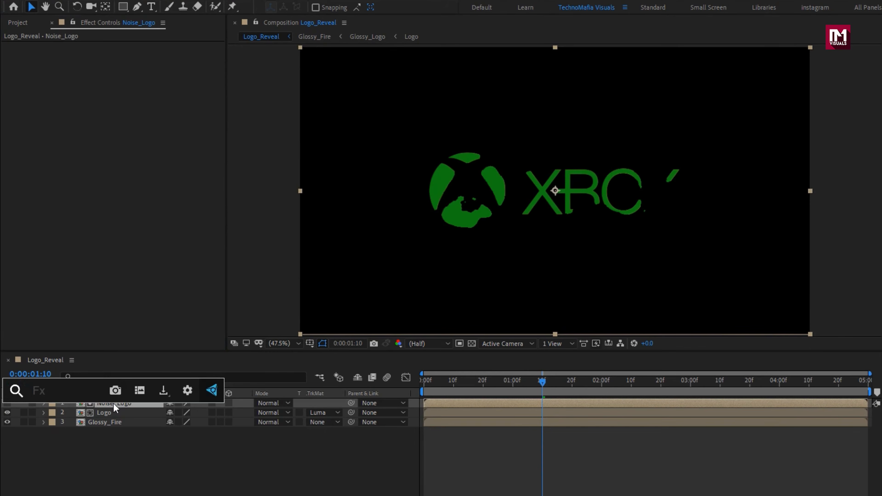
text(inve)
key(Return)
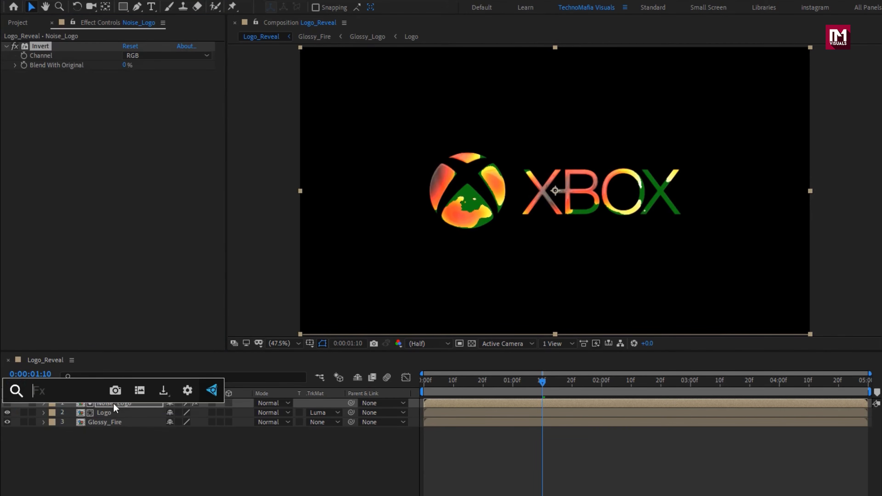
Apply Turbulent Displace to the Noise_Logo matte layer with Amount 200 and Size 20.
text(tur)
key(Return)
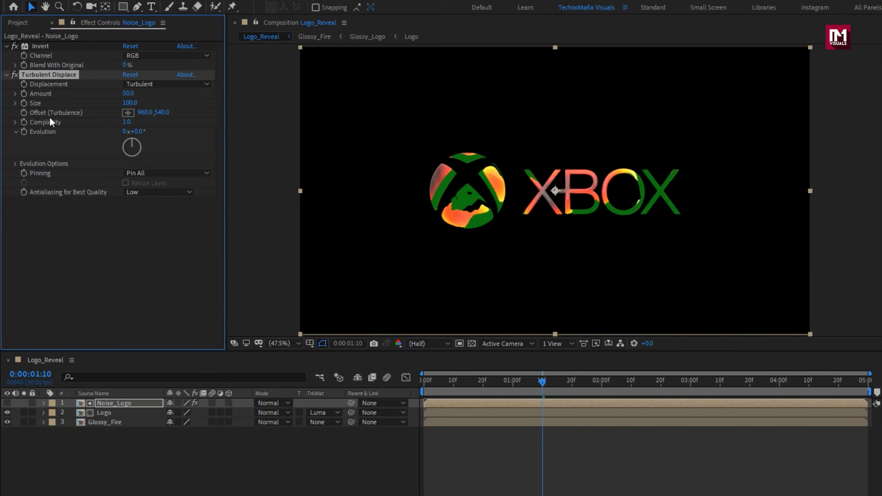
key(Return)
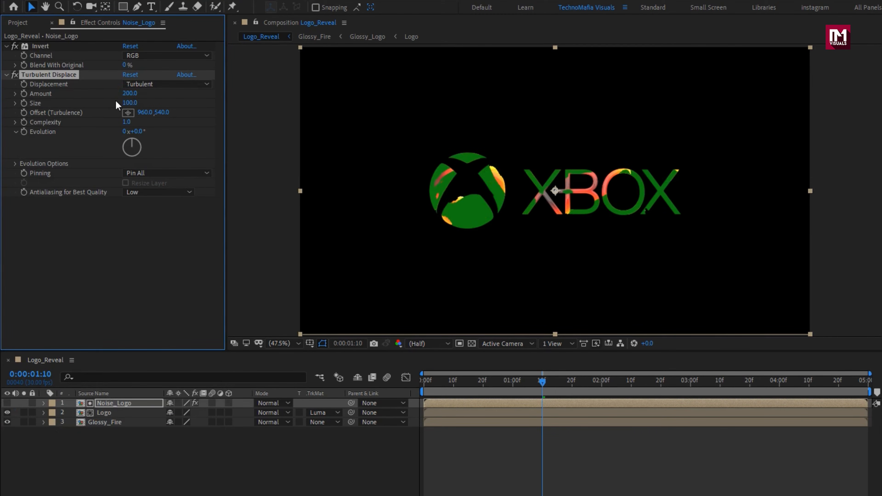
key(Return)
Apply CC Composite to the Noise_Logo matte layer with Composite Original set to Multiply.
key(ctrl+space)
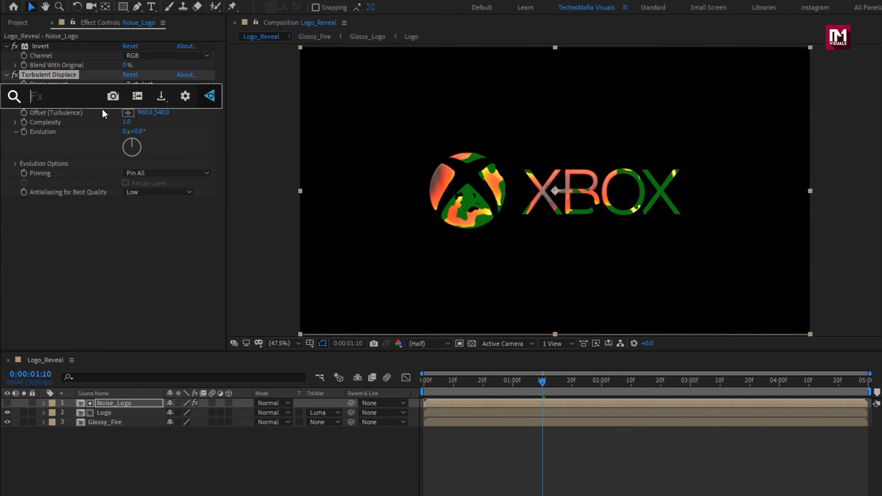
text(cc co)
key(Down)
key(Down)
key(Return)
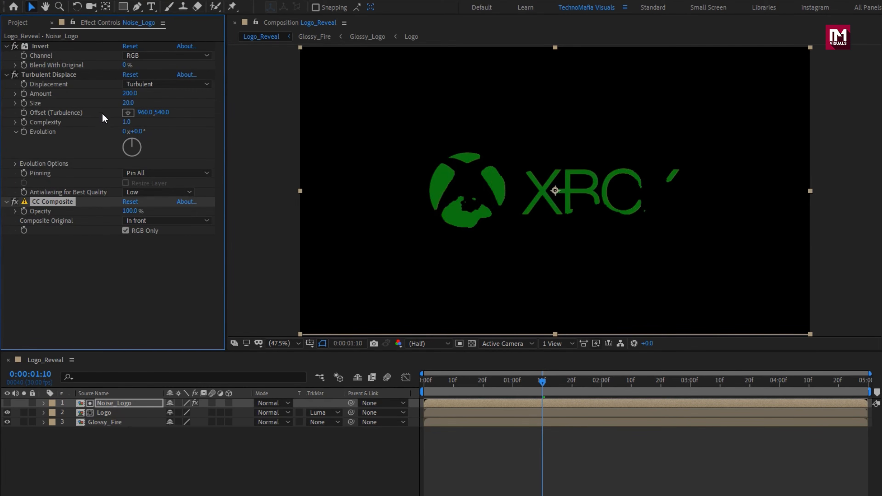
click(152, 223)
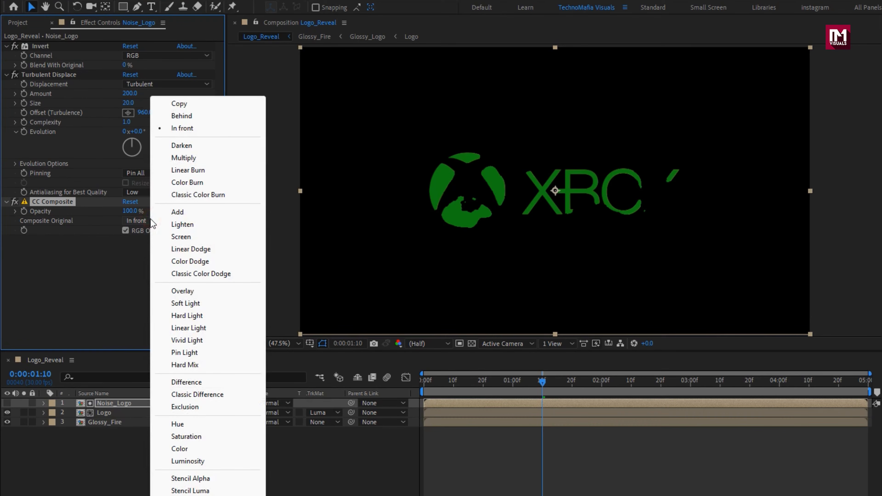
click(184, 158)
Apply Fractal Noise to the Noise_Logo matte layer with Contrast set to 200.
key(ctrl+space)
text(fr)
key(Down)
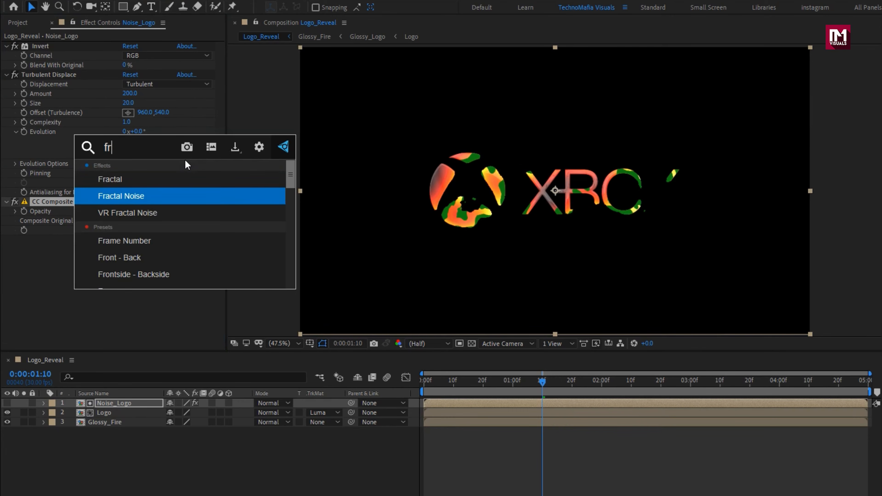
key(Return)
text(200)
key(Return)
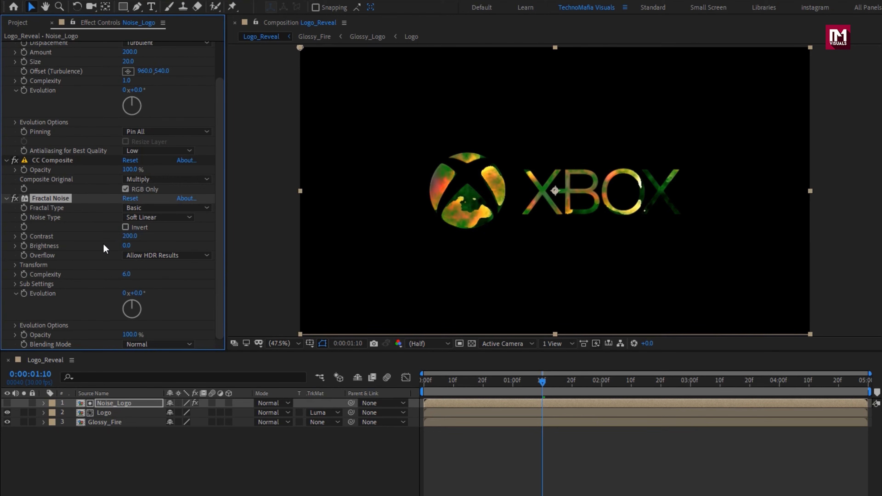
Set the Fractal Noise Sub Influence to 100% and its Blending Mode to Multiply.
click(15, 284)
click(125, 285)
text(10)
key(Return)
scroll(109, 290, down, 3)
click(149, 345)
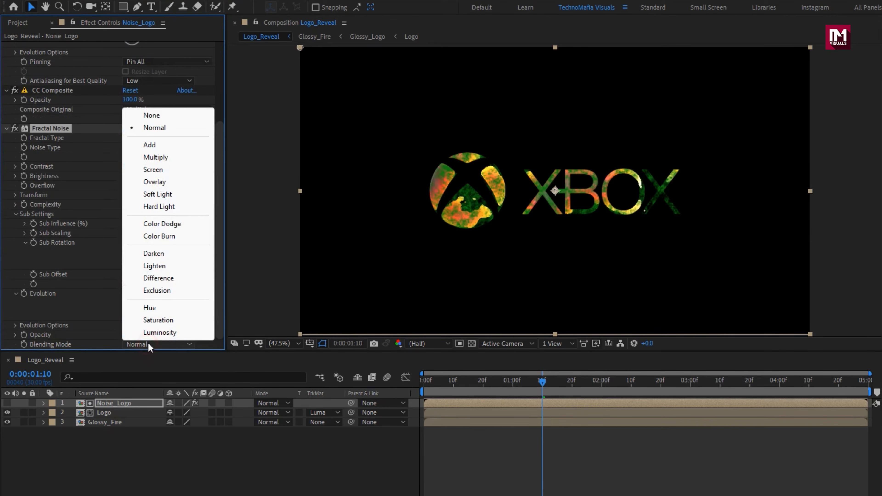
click(155, 158)
scroll(89, 267, up, 3)
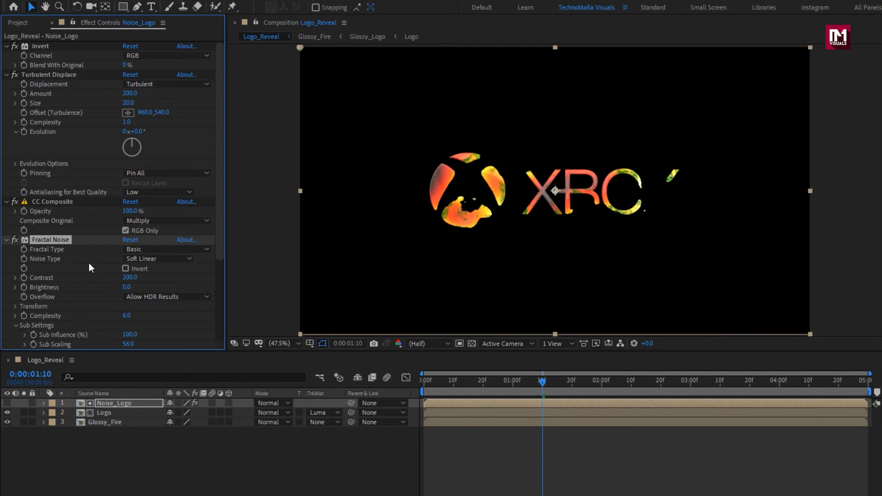
Collapse the existing effects on Noise_Logo and apply Set Matte, taking the matte from the Logo layer.
click(6, 240)
click(6, 202)
click(6, 74)
click(6, 46)
key(ctrl+space)
text(se)
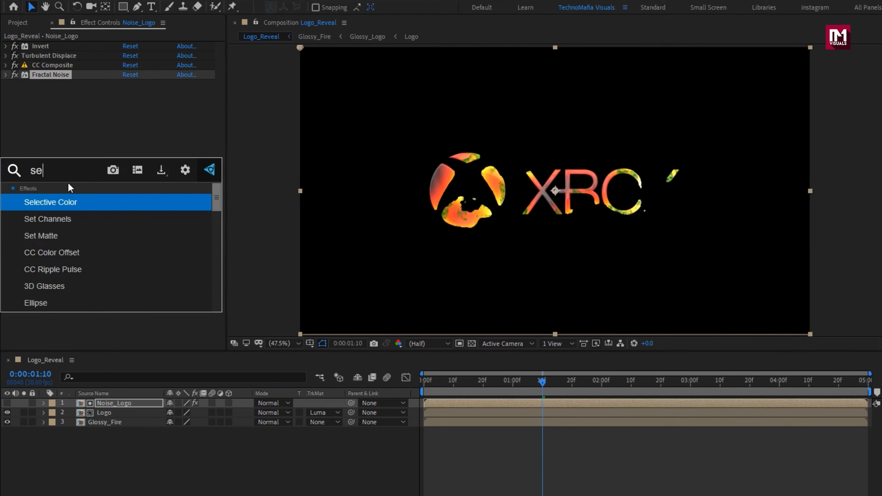
text(t)
key(Down)
key(Return)
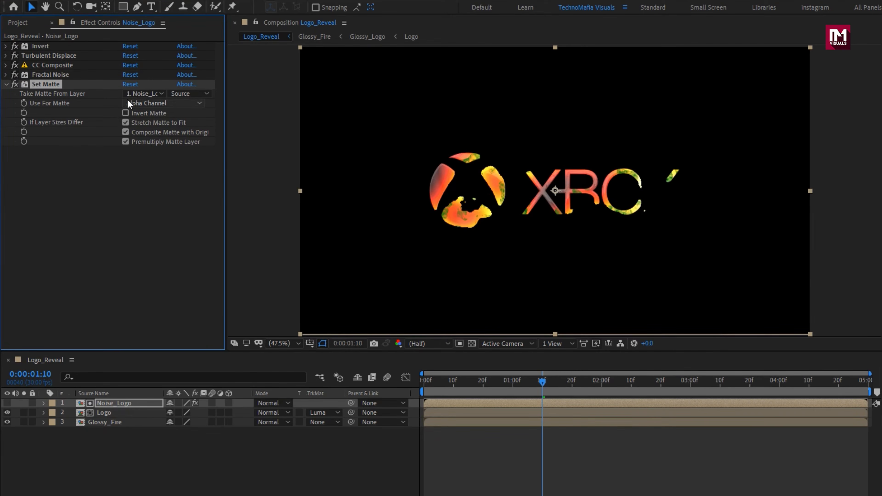
click(135, 93)
click(150, 134)
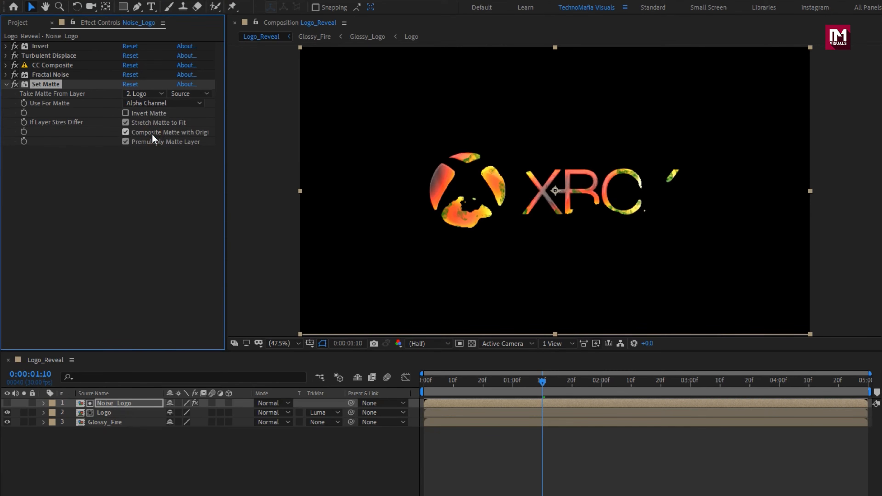
Create an adjustment layer at the top of Logo_Reveal and apply the Colorama effect to it.
right_click(118, 449)
mouse_move(211, 327)
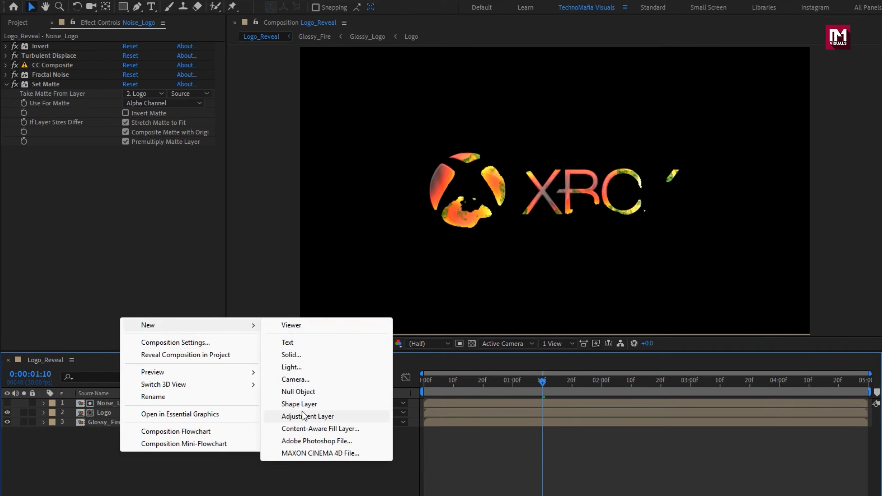
click(302, 413)
key(ctrl+space)
text(co)
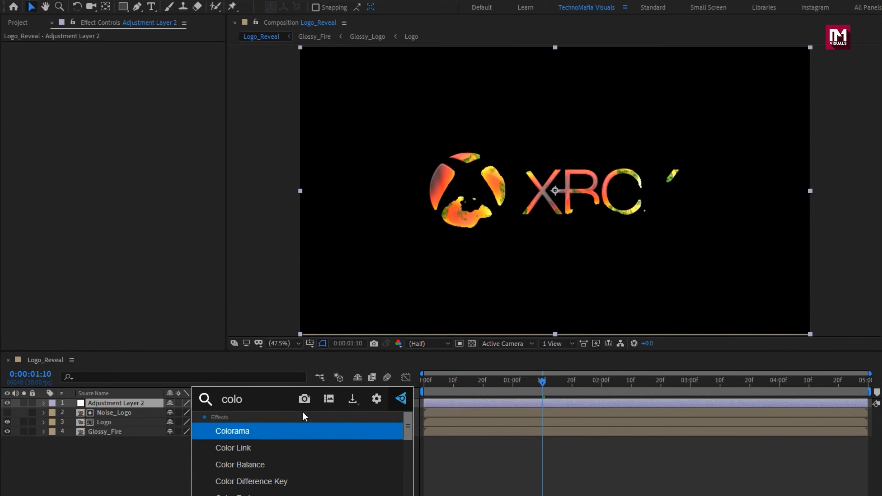
key(Return)
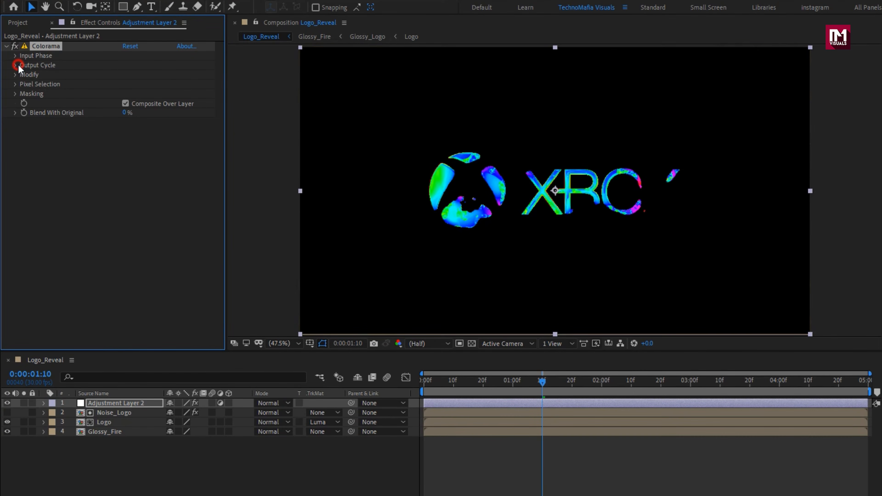
Set the adjustment layer's Colorama to the Fire preset palette and adjust its Blend With Original.
click(16, 65)
click(167, 74)
click(192, 325)
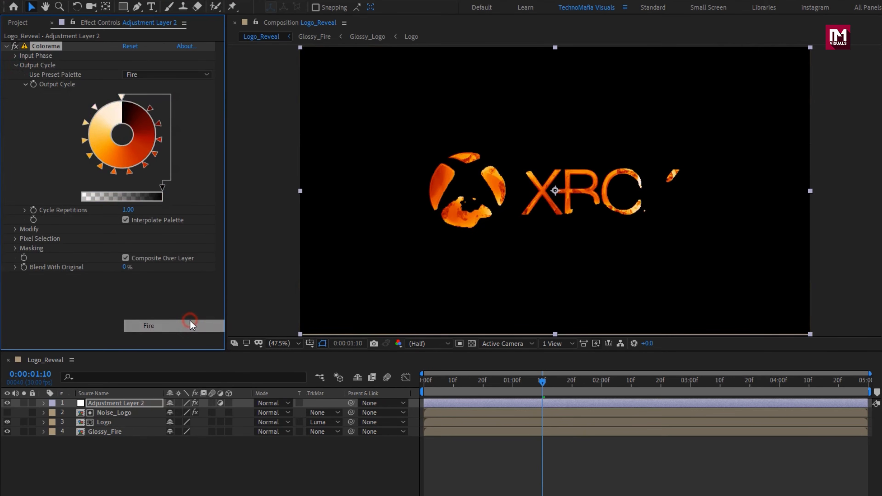
click(124, 267)
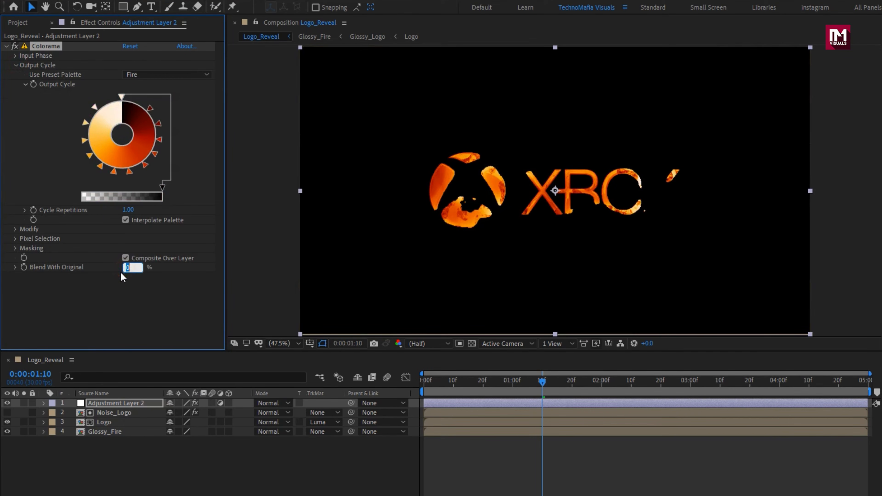
key(Return)
Apply Unsharp Mask to the adjustment layer and set its Amount to 100.
key(ctrl+space)
text(uns)
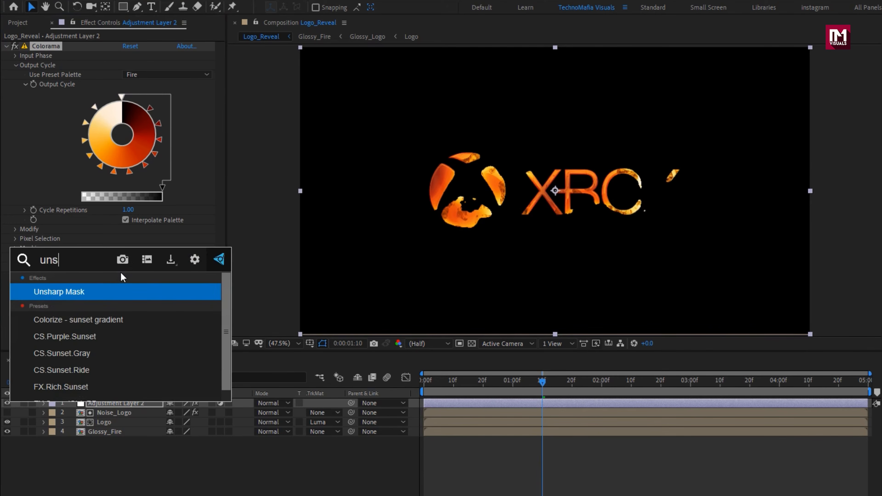
key(Return)
click(126, 286)
text(100)
key(Return)
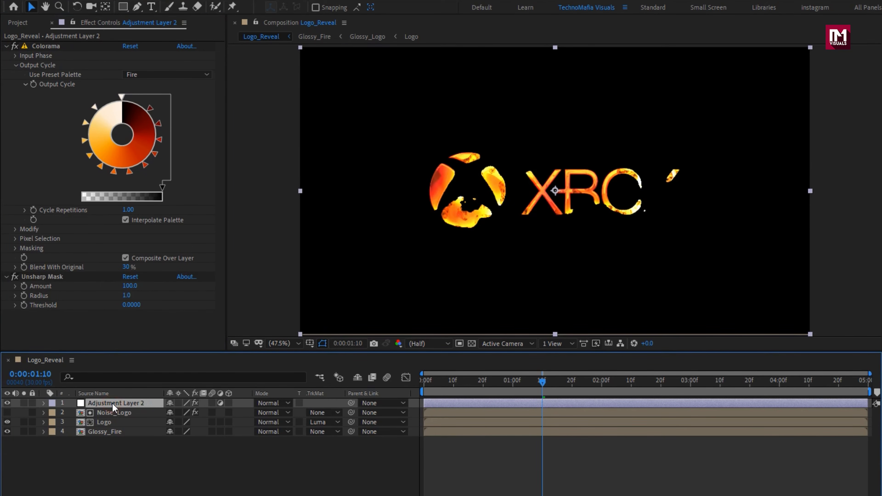
Pre-compose Adjustment Layer 2, Noise_Logo and Logo into a new composition named Fire_Edge, moving all attributes.
ctrl+click(115, 413)
ctrl+click(112, 422)
right_click(118, 412)
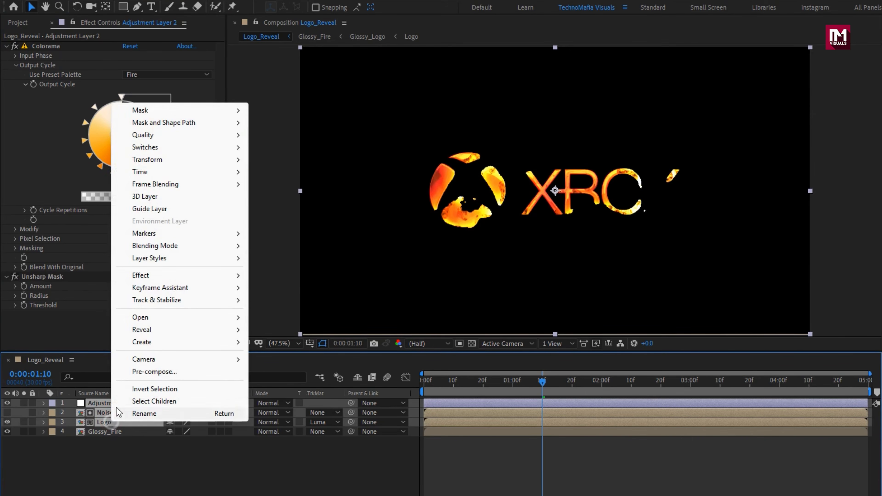
click(135, 372)
text(Fire_Edge)
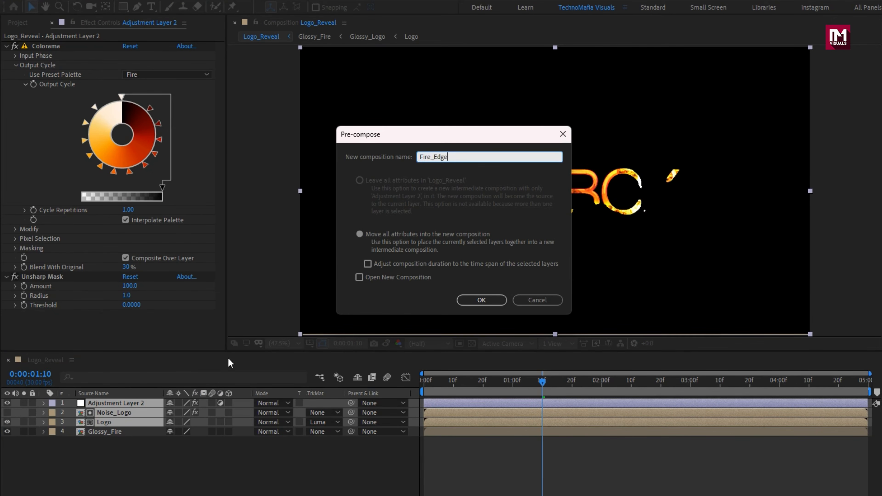
click(481, 300)
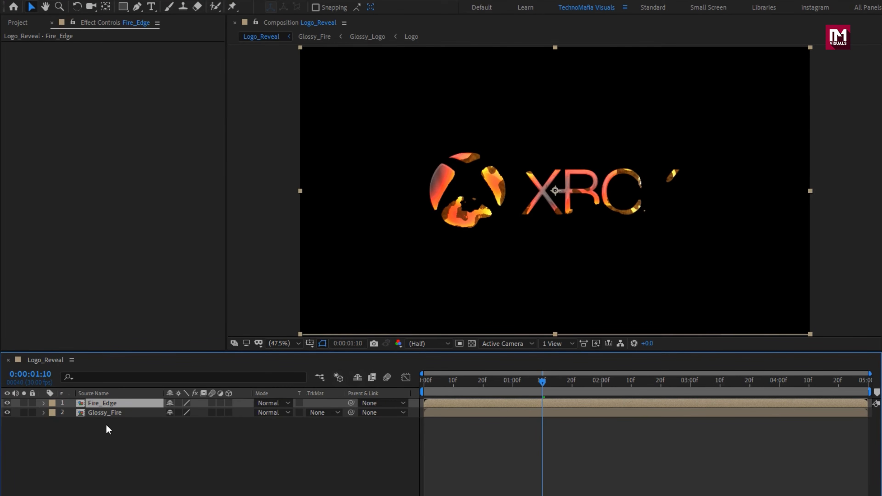
Set the Fire_Edge layer's blending mode to Add and check the result along the timeline.
click(260, 403)
click(305, 173)
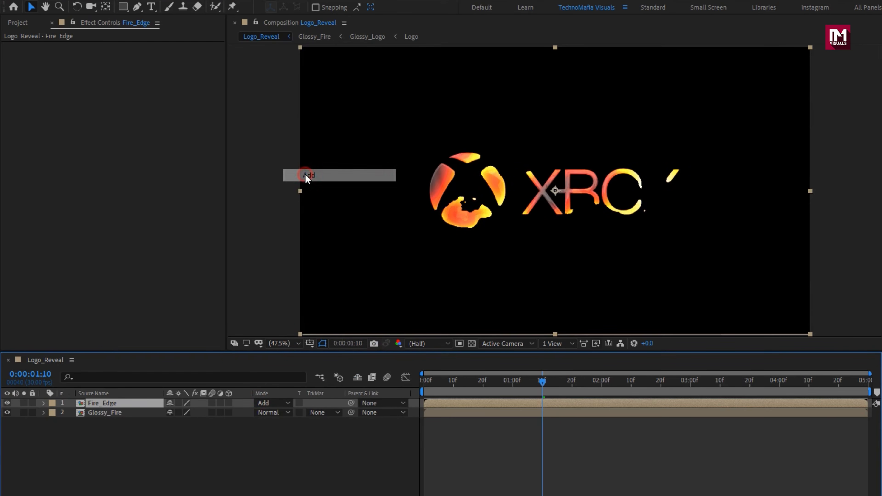
drag(448, 375, 587, 375)
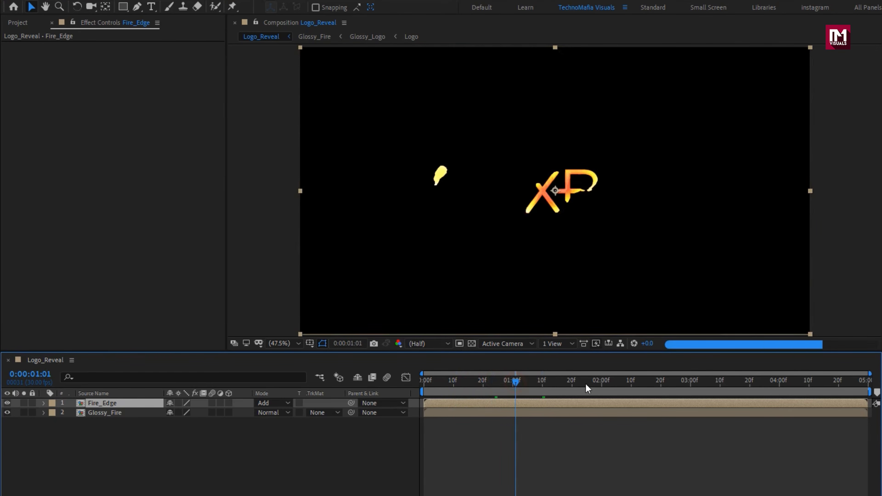
Apply Glow to Fire_Edge with a Glow Radius of 300 and a Glow Intensity of 2.
key(ctrl+space)
text(glo)
click(757, 182)
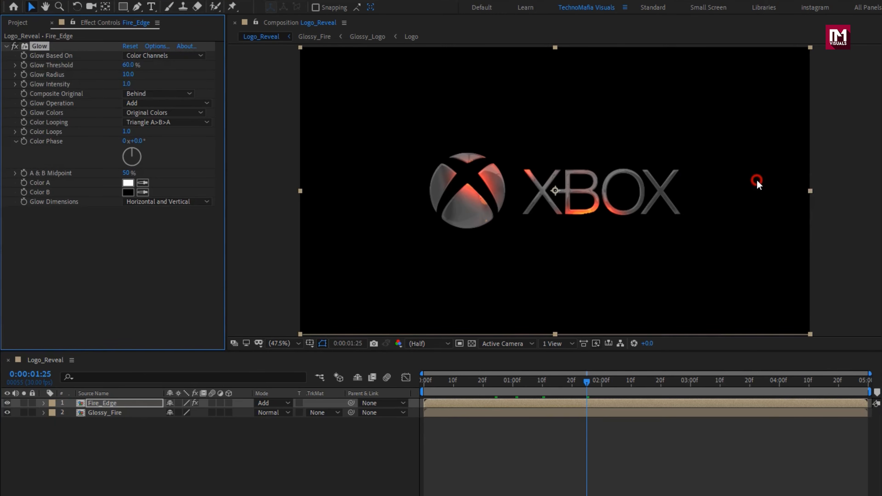
click(129, 75)
text(300)
key(Return)
click(488, 381)
click(537, 381)
click(128, 84)
text(2)
Turn Fire_Edge and Glossy_Fire into 3D layers and add a two-node 35mm camera to Logo_Reveal.
click(112, 415)
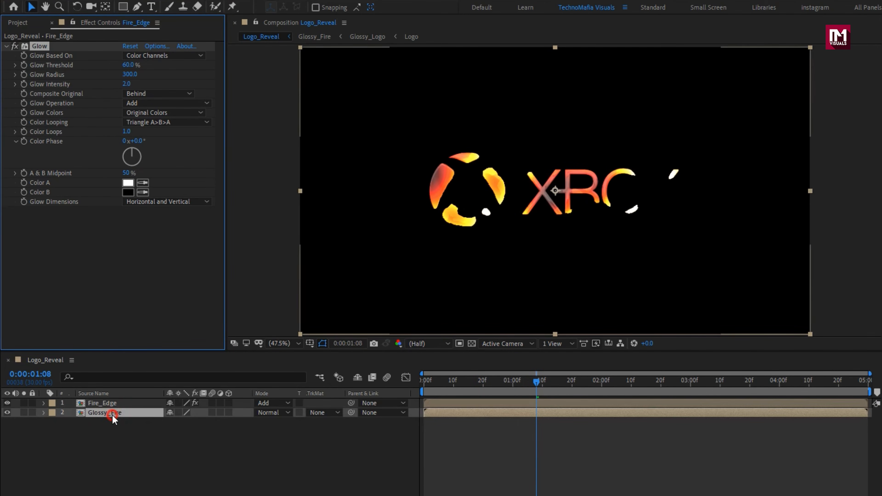
click(230, 412)
click(229, 404)
right_click(190, 454)
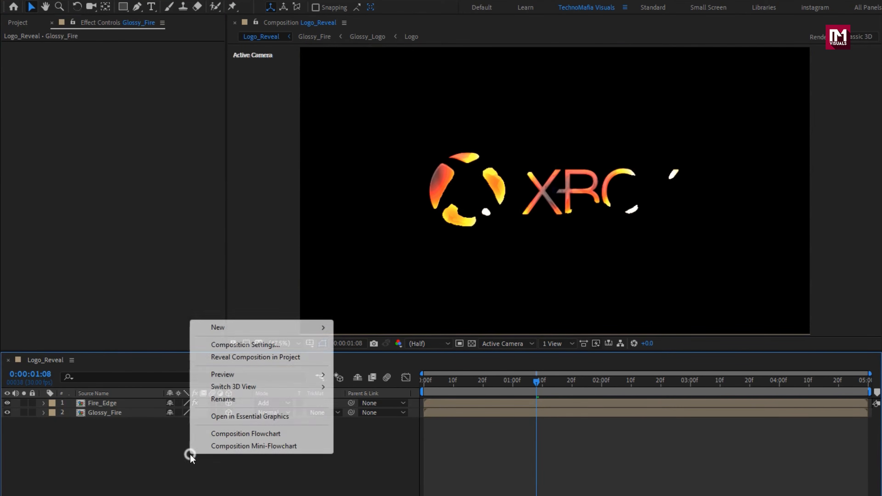
mouse_move(215, 331)
click(360, 381)
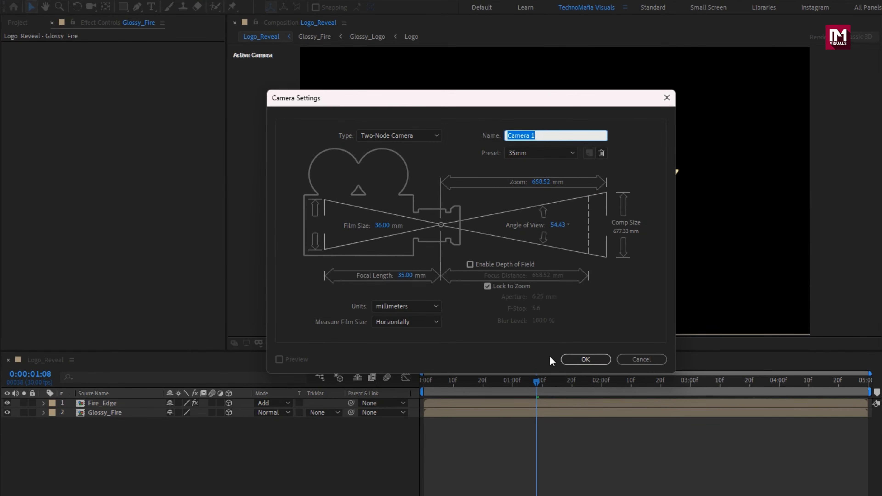
click(577, 351)
Create a null object, make it a 3D layer, and parent Camera 1 to it.
right_click(219, 451)
mouse_move(253, 327)
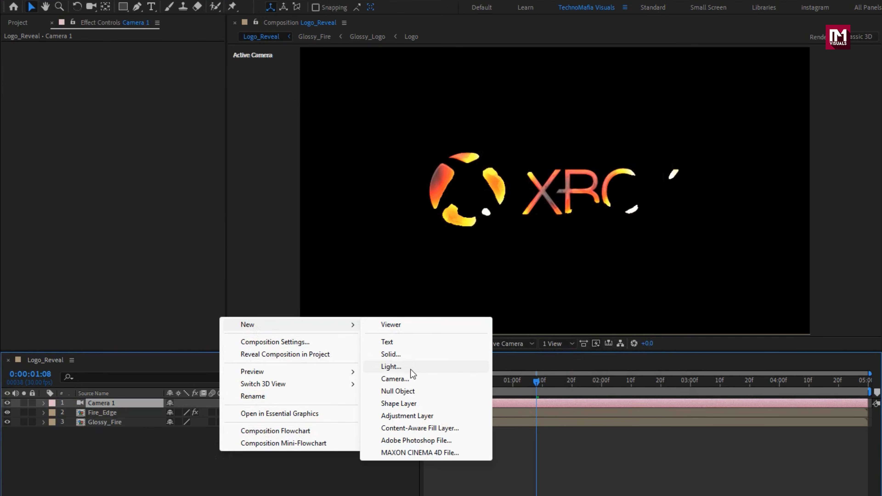
click(413, 393)
click(228, 402)
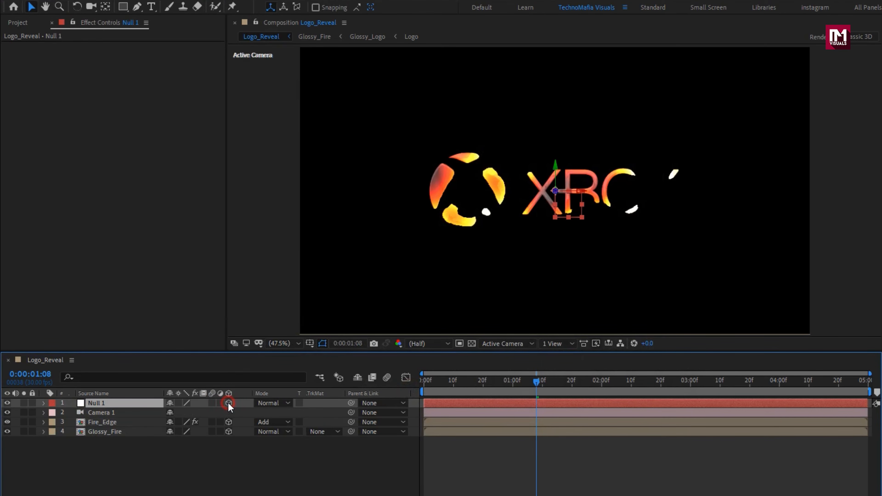
click(99, 413)
click(363, 412)
click(391, 442)
Keyframe Null 1's Position at 0:00:02:00, and at the first frame set its Z position to 1315.
click(125, 404)
key(p)
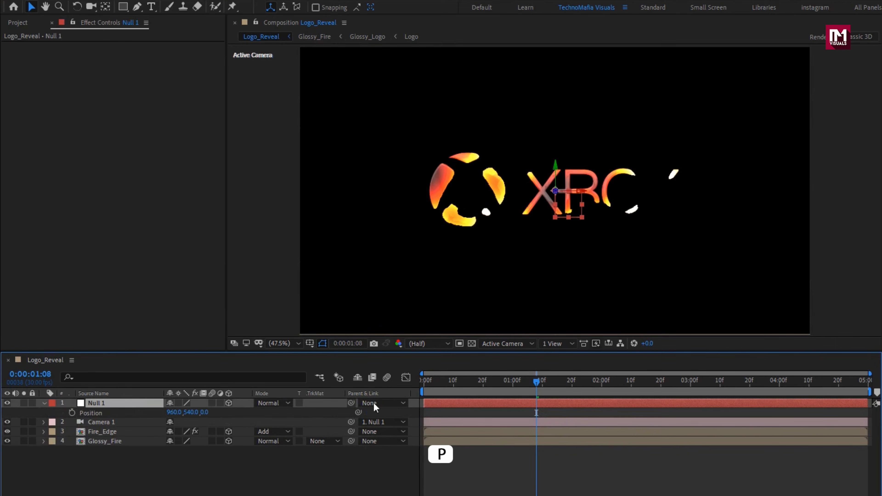
click(600, 384)
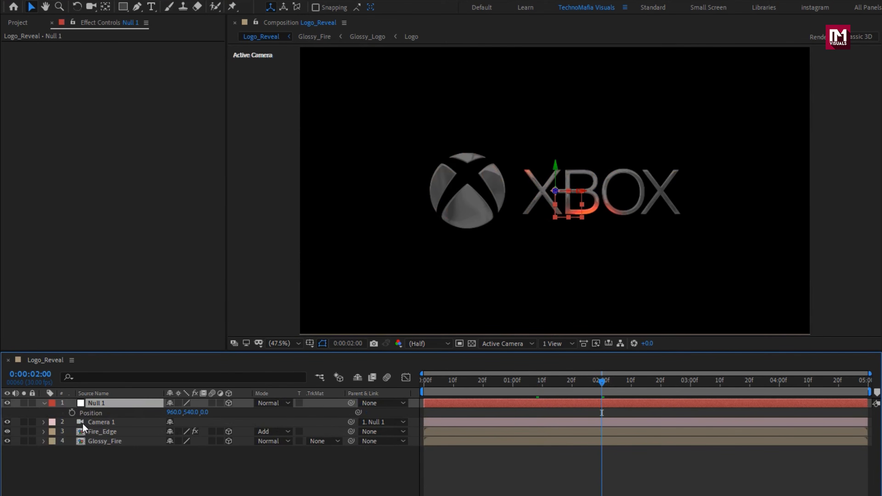
click(72, 414)
click(410, 383)
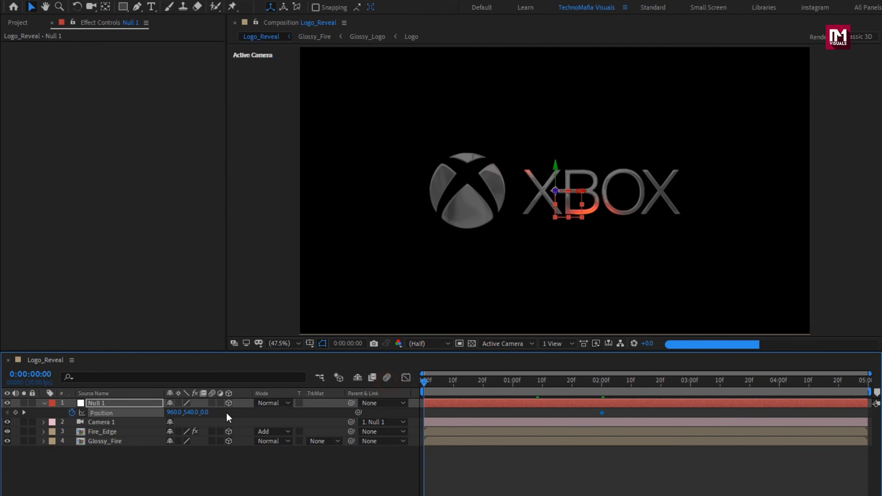
drag(205, 413, 574, 413)
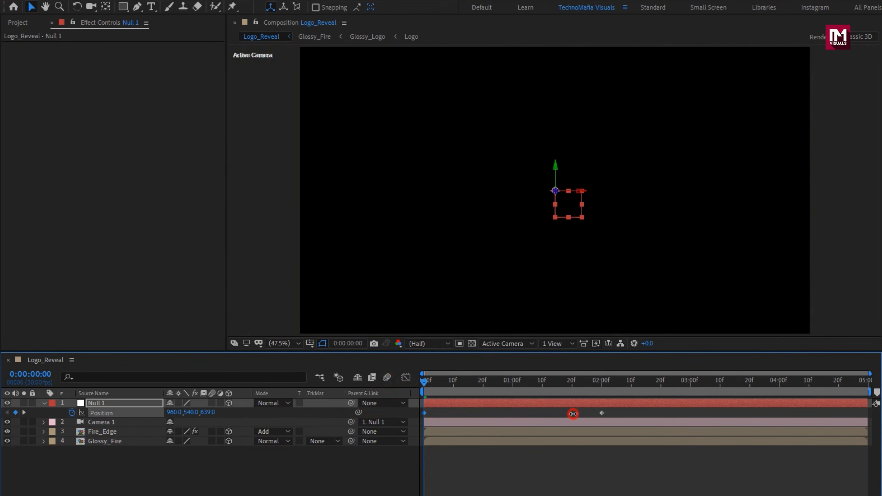
drag(440, 382, 506, 383)
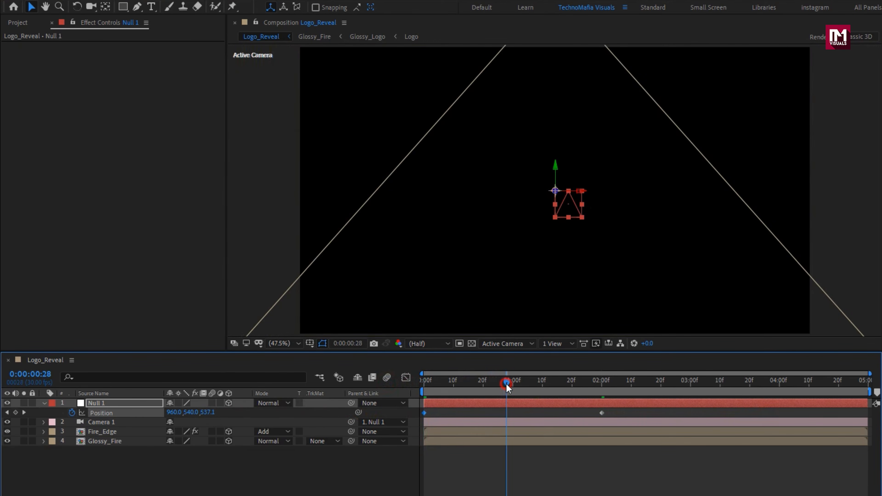
click(424, 388)
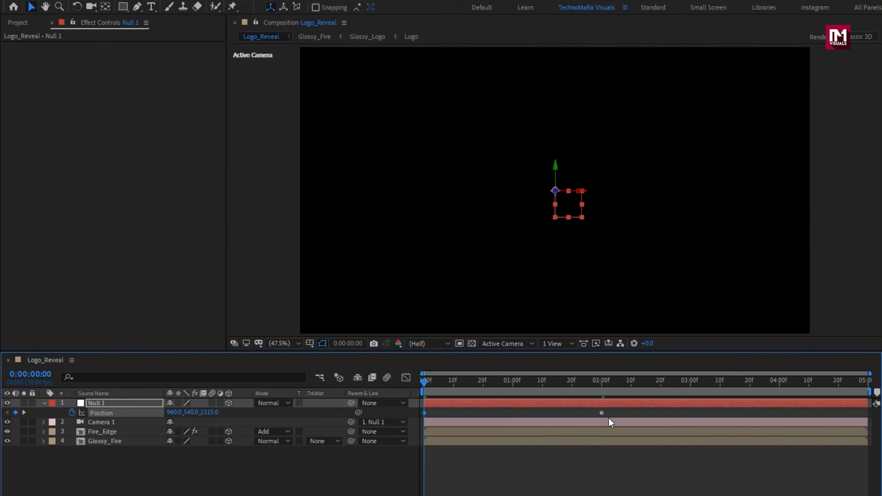
Easy-ease both Null 1 Position keyframes and reshape the speed graph into a fast start with a long slow finish.
drag(604, 416, 418, 417)
right_click(425, 414)
mouse_move(479, 406)
click(589, 444)
click(408, 379)
click(602, 462)
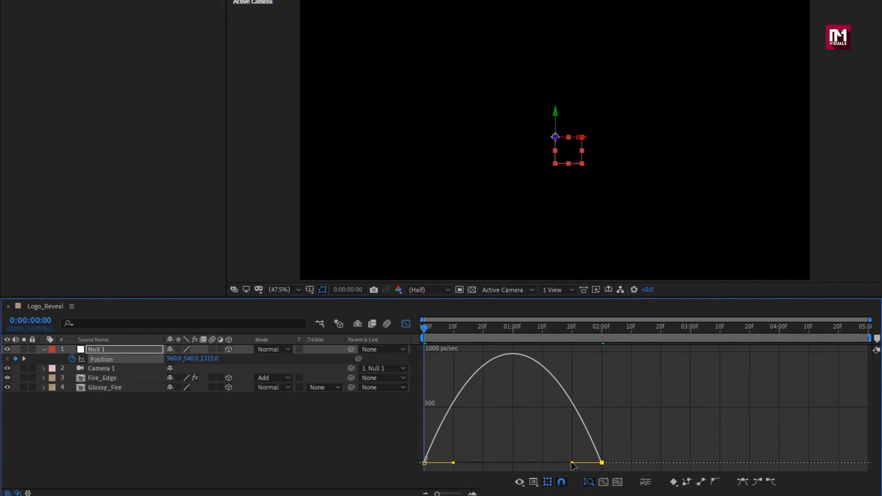
drag(572, 463, 512, 462)
drag(453, 463, 440, 462)
drag(457, 327, 511, 333)
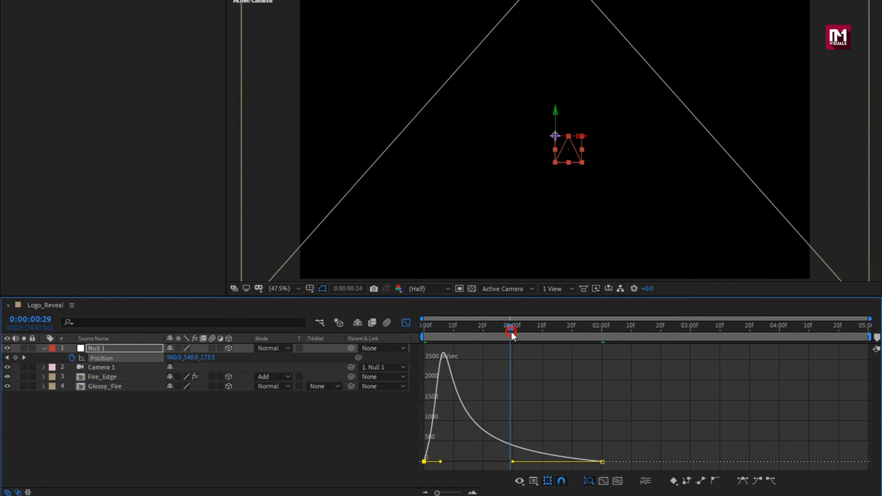
click(406, 323)
key(u)
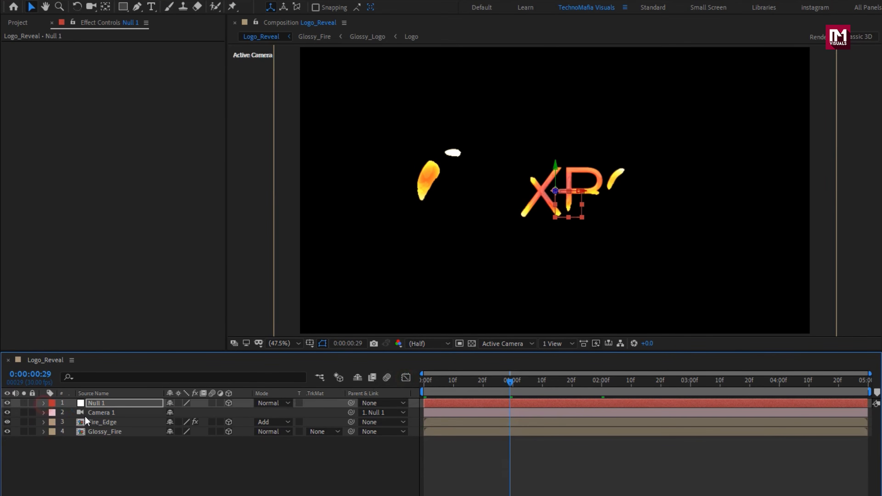
Animate Camera 1's Z position with keyframes at the first and last frames so the camera slowly pulls back.
click(102, 413)
key(u)
drag(510, 382, 868, 386)
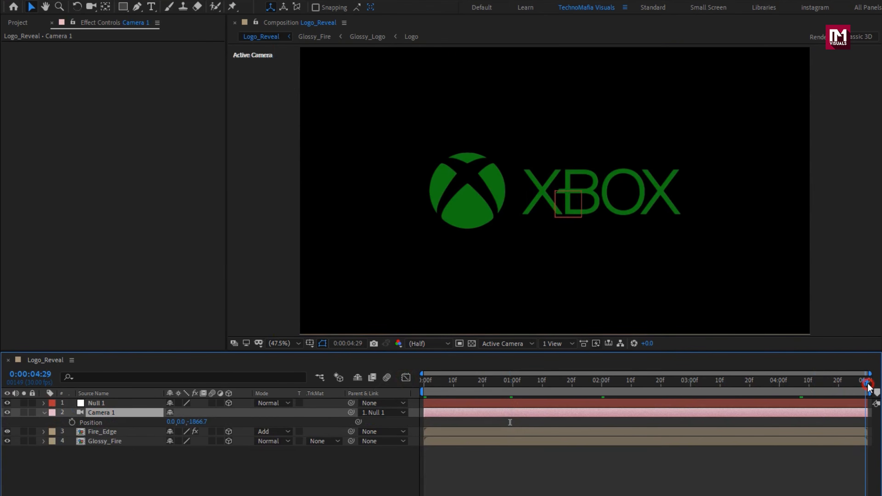
click(72, 423)
drag(184, 424, 326, 423)
key(Home)
drag(202, 426, 583, 425)
click(581, 382)
drag(583, 385, 710, 385)
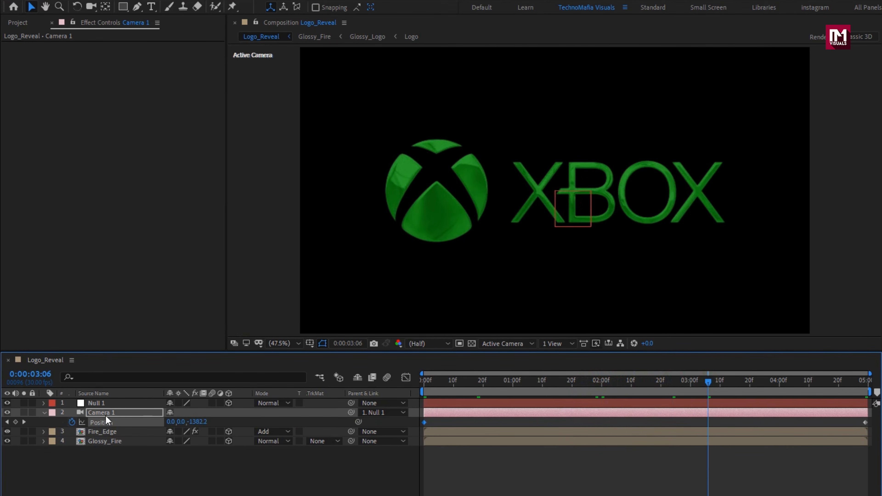
Set Null 1's Z position to -318 at the 0:00:02:00 keyframe.
click(101, 404)
key(p)
click(602, 383)
drag(204, 412, 168, 413)
mouse_move(618, 385)
mouse_down()
mouse_move(778, 384)
mouse_move(603, 383)
mouse_up()
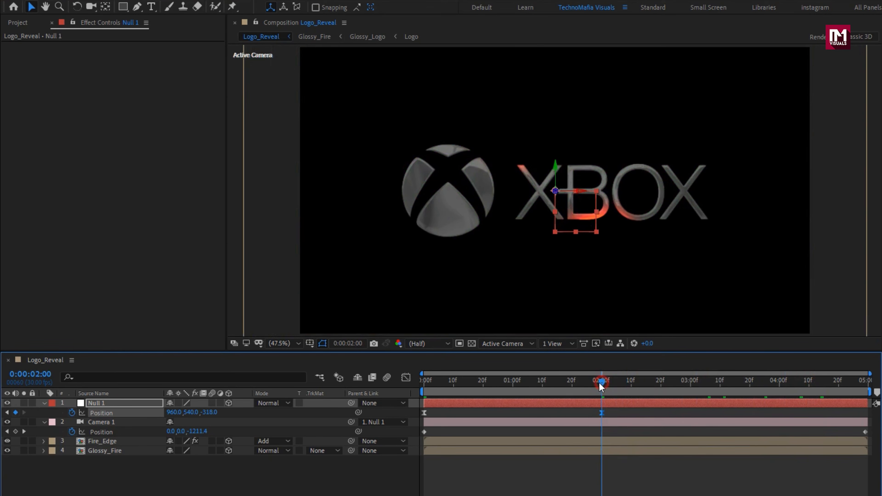
Collapse the Null 1 and Camera 1 properties and preview the Logo_Reveal animation from the start.
click(44, 404)
click(44, 413)
click(423, 381)
key(space)
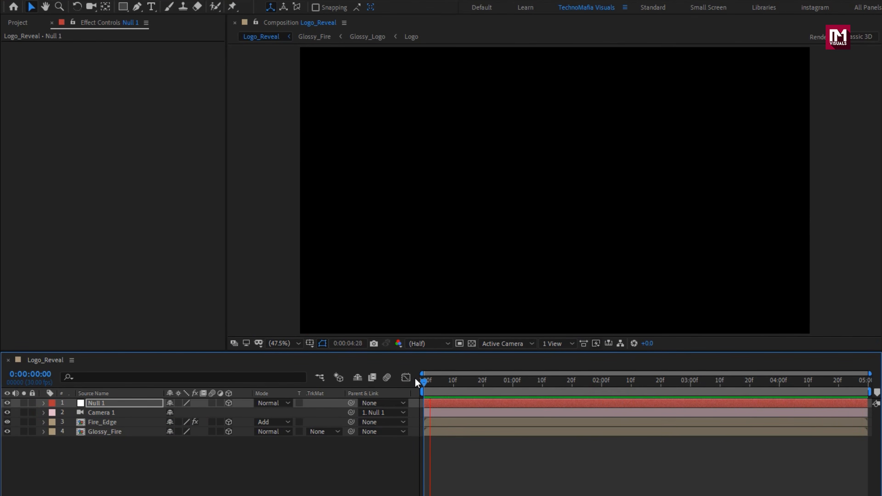